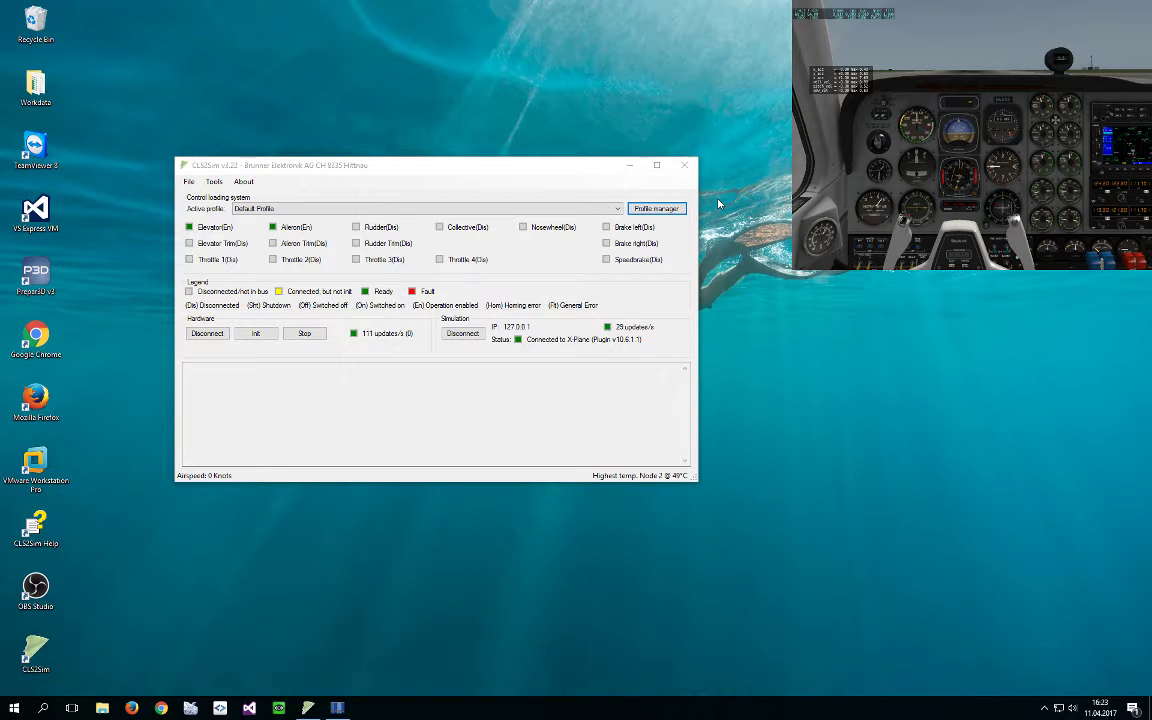
Open the profile manager showing the Default Profile's General settings.
left_click(632, 188)
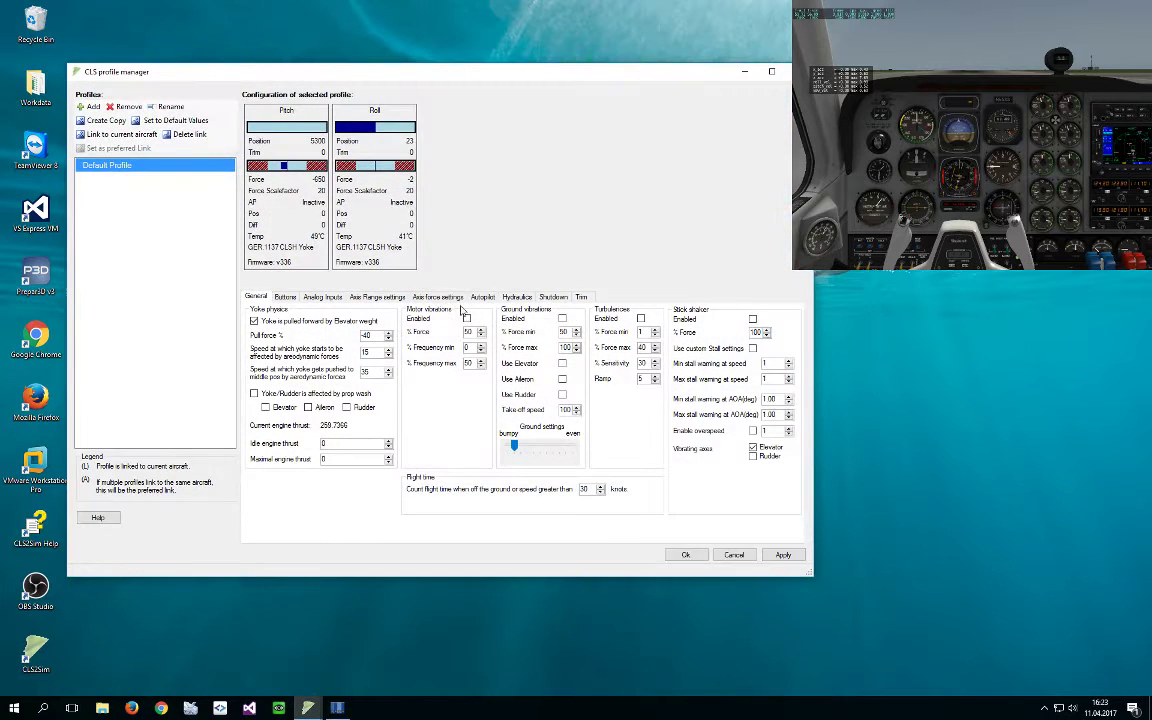
Open the Roll axis force settings from the axis force settings and move that window aside.
left_click(438, 297)
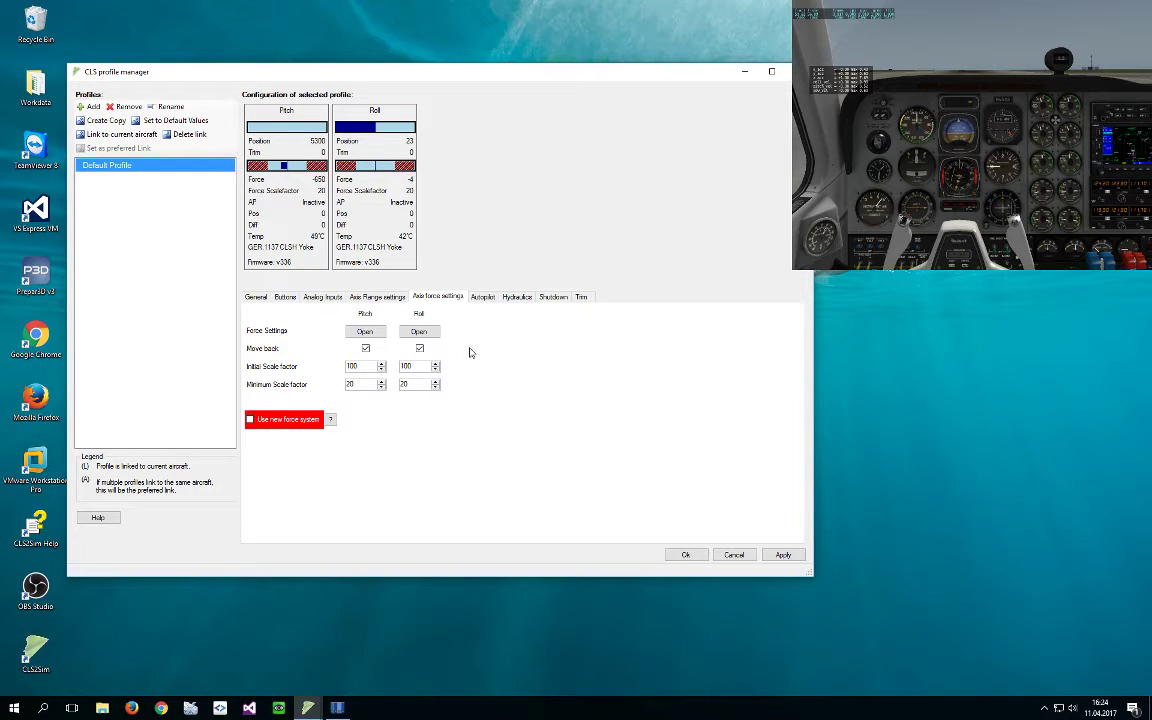
left_click(419, 333)
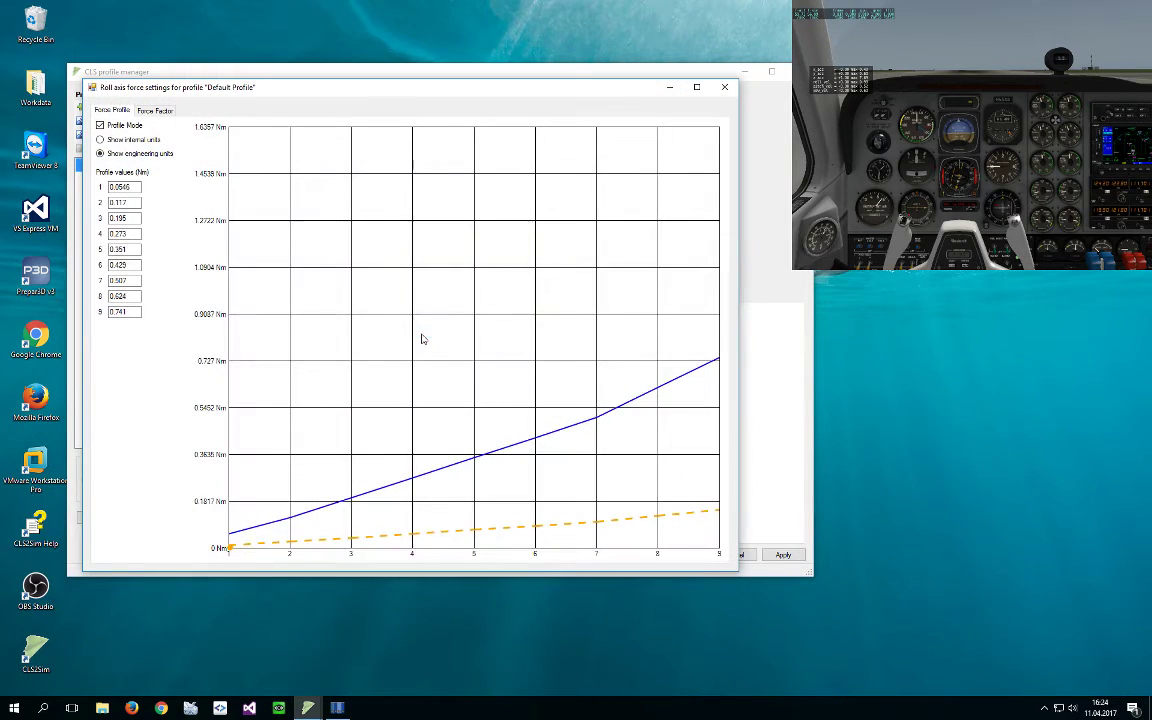
left_click_drag(357, 91, 490, 163)
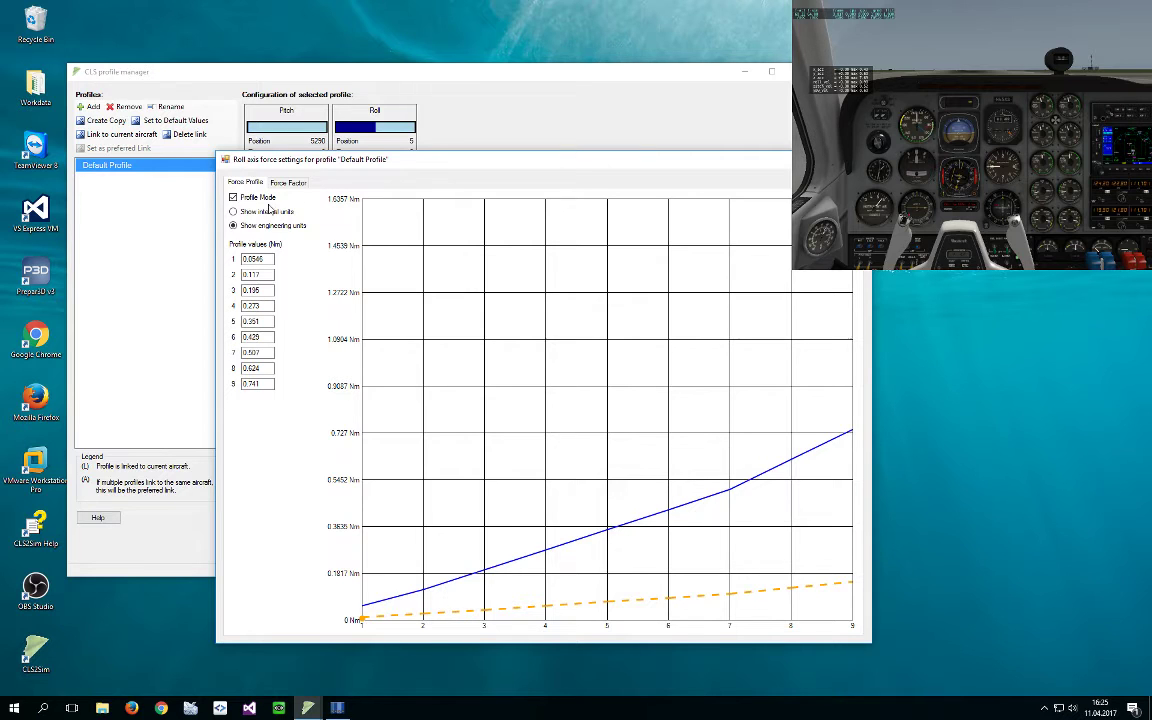
Show the roll profile values in internal units (70–950) and shift the window further right.
left_click(250, 217)
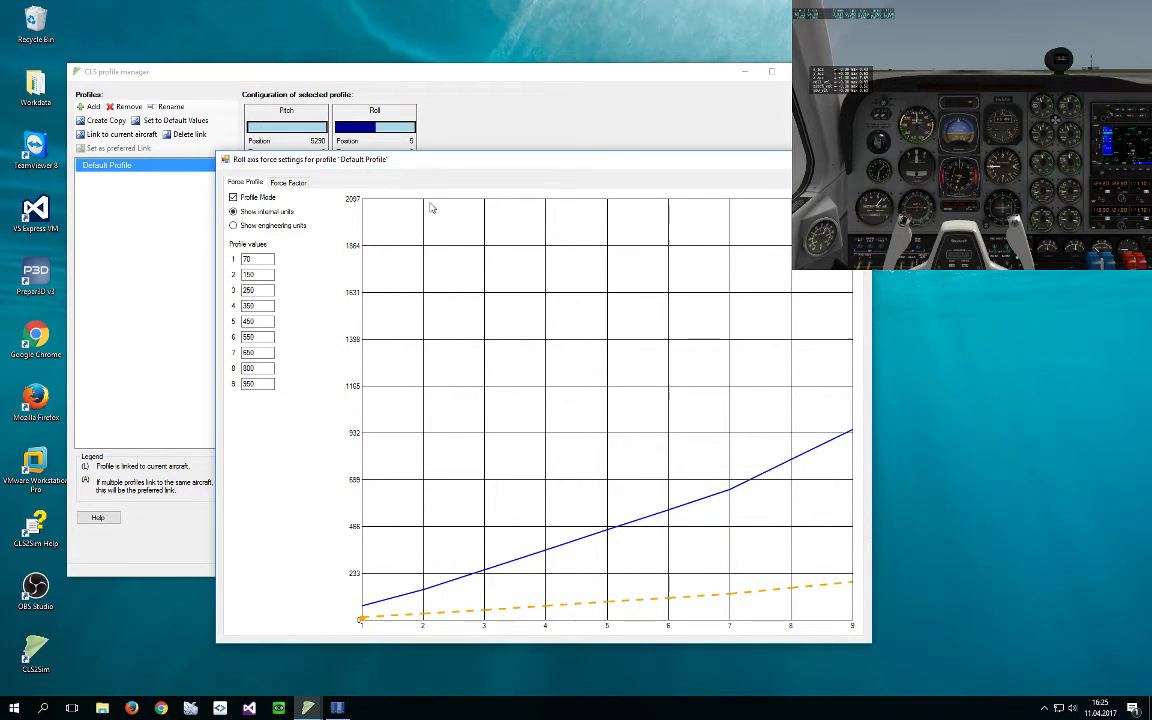
left_click_drag(355, 153, 609, 112)
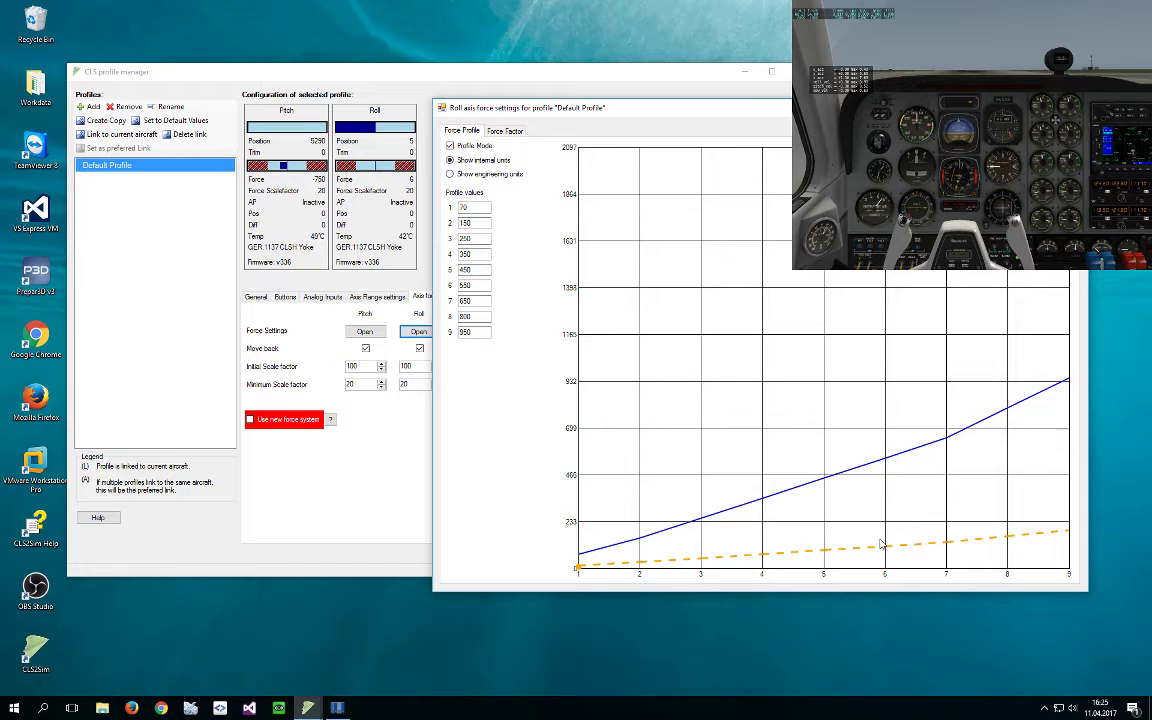
Disable hydraulics for the roll axis in the profile manager and apply the change.
left_click(389, 493)
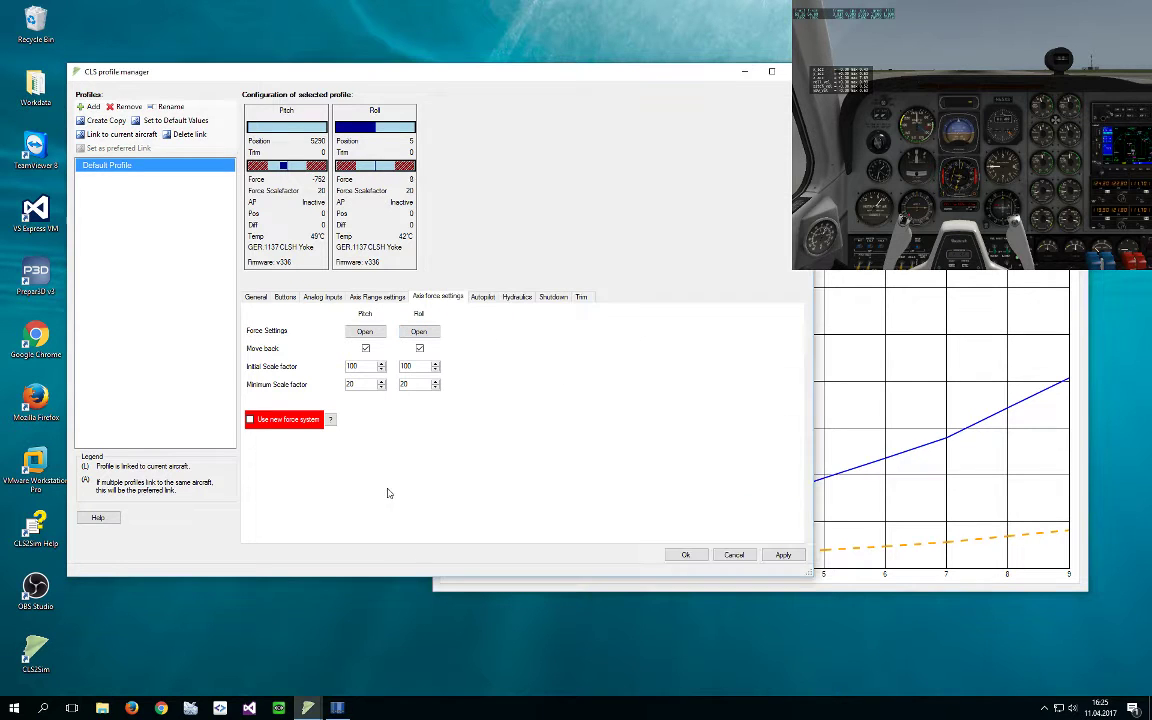
left_click(515, 298)
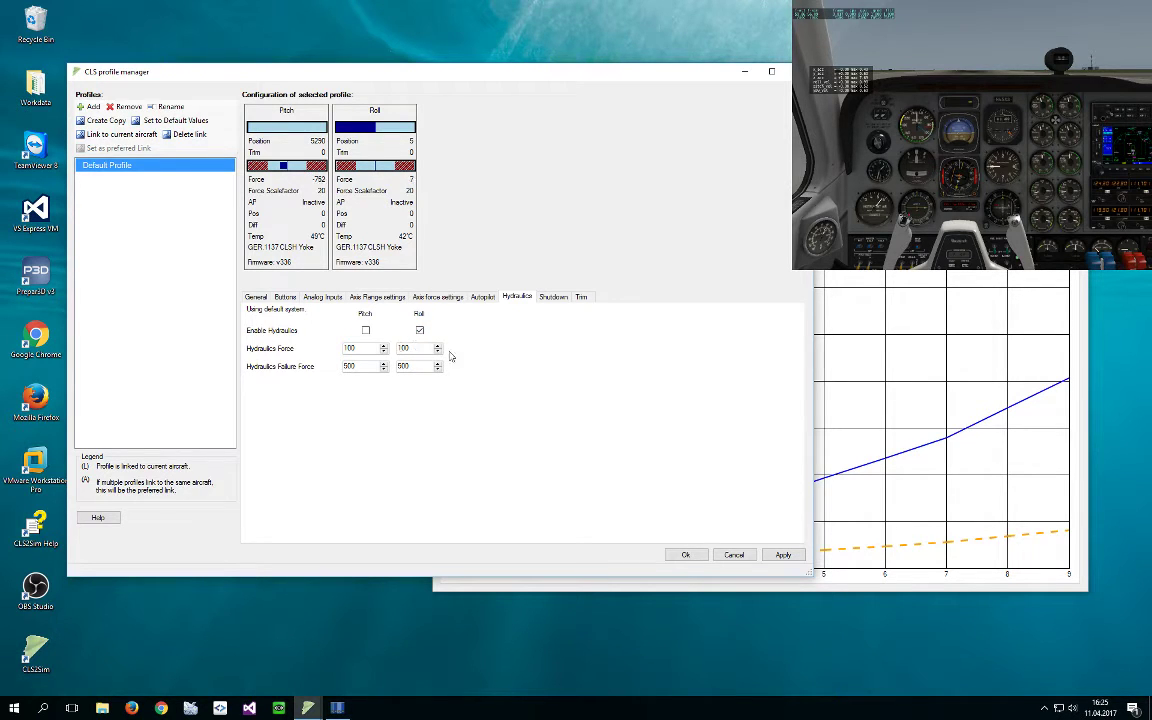
left_click(785, 554)
left_click(894, 323)
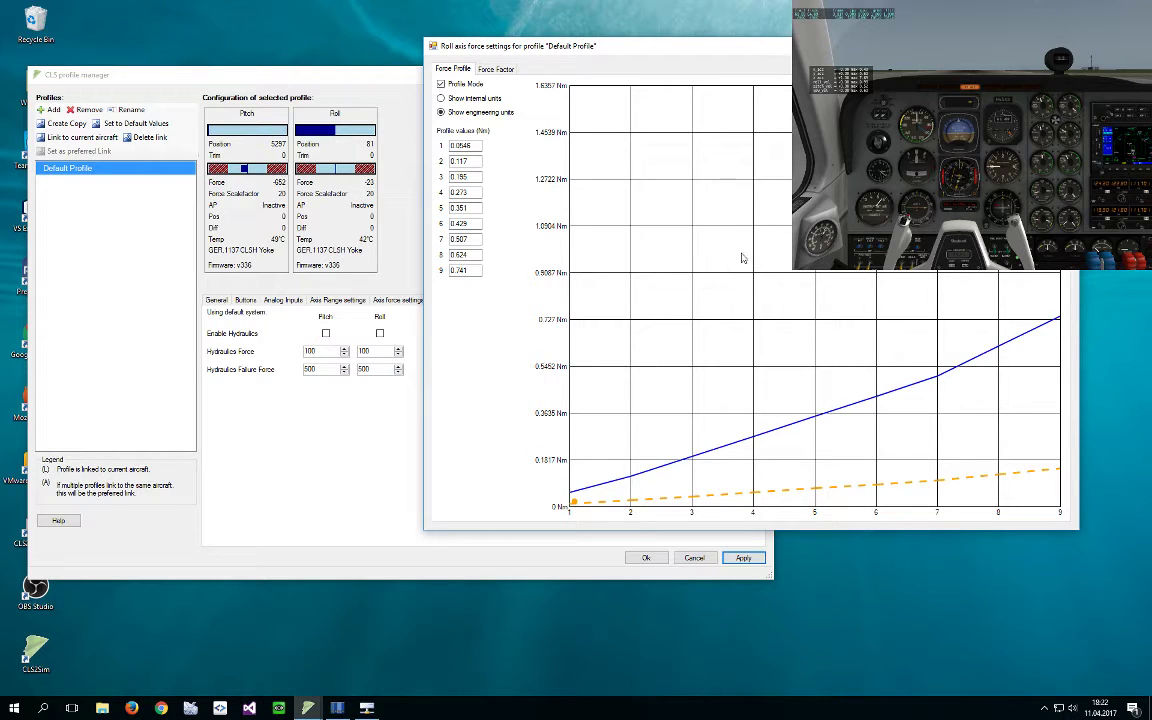
Bring up the roll Force Factor settings, showing a static force factor of 10.0.
left_click(494, 70)
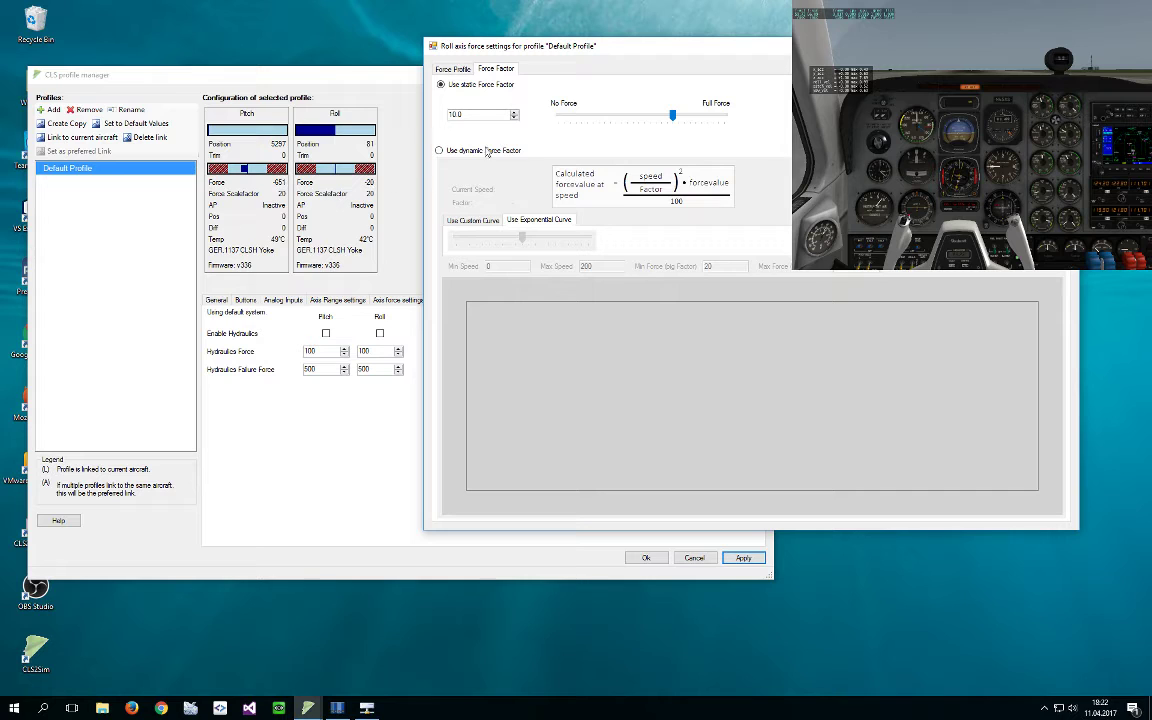
left_click(452, 68)
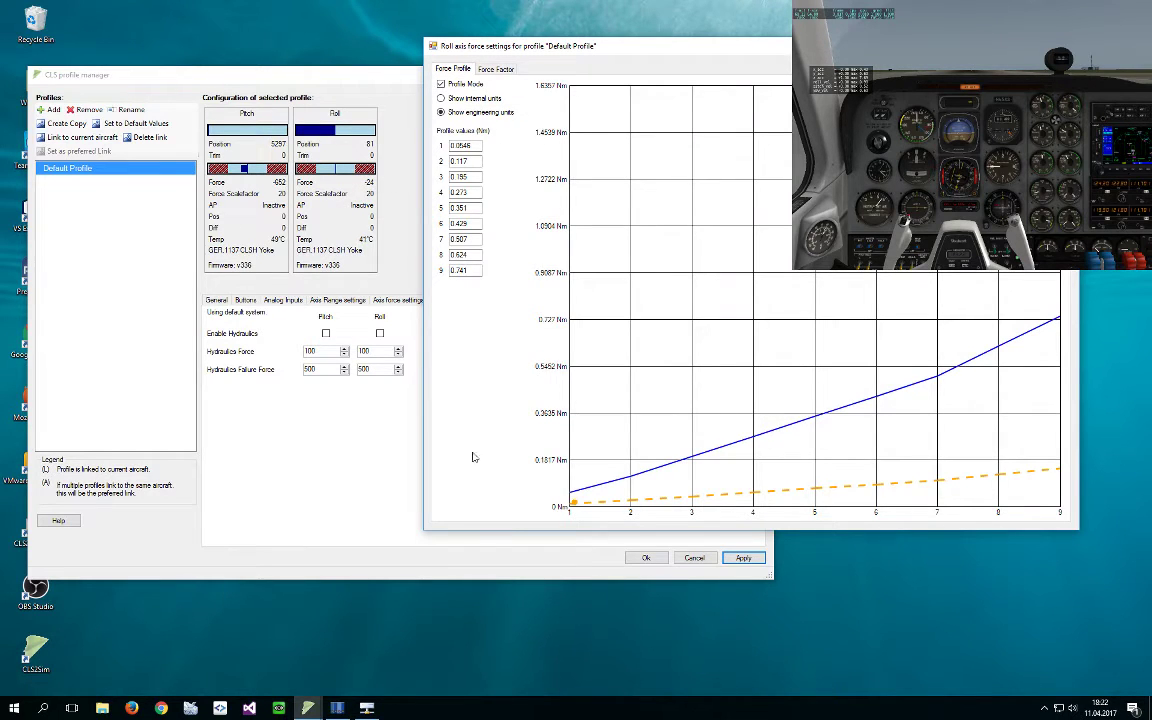
left_click(495, 68)
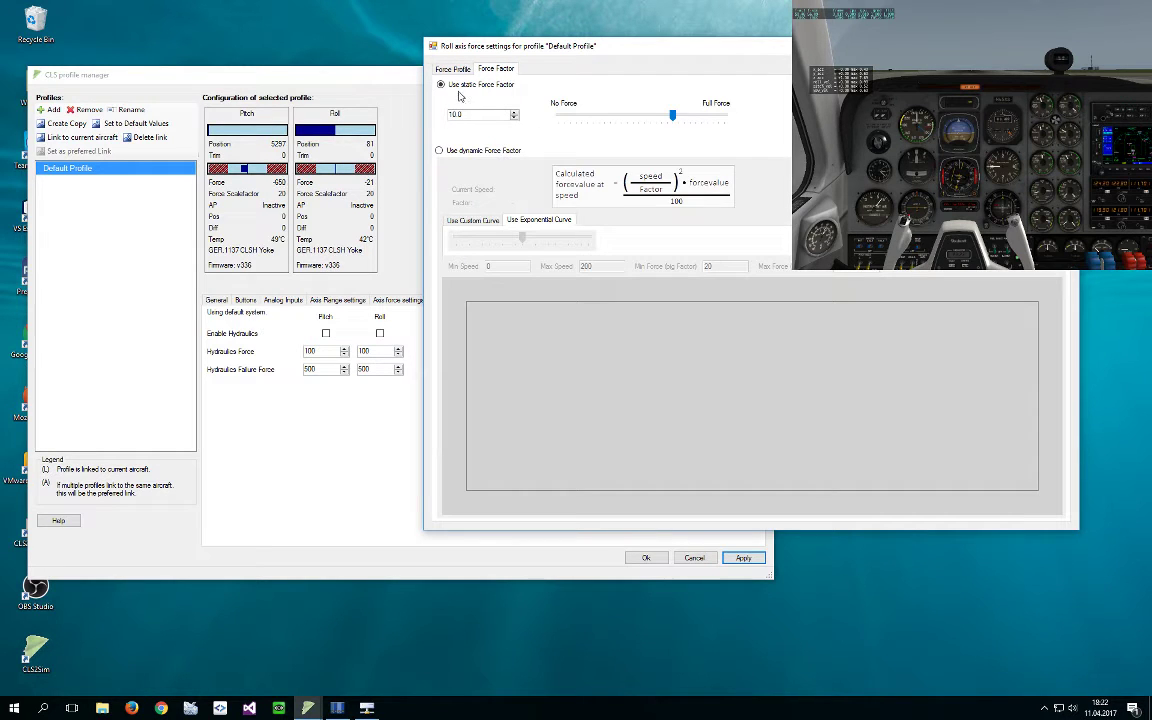
Switch roll to a dynamic force factor, sketch a custom speed curve, then clear it to a straight line.
left_click(439, 150)
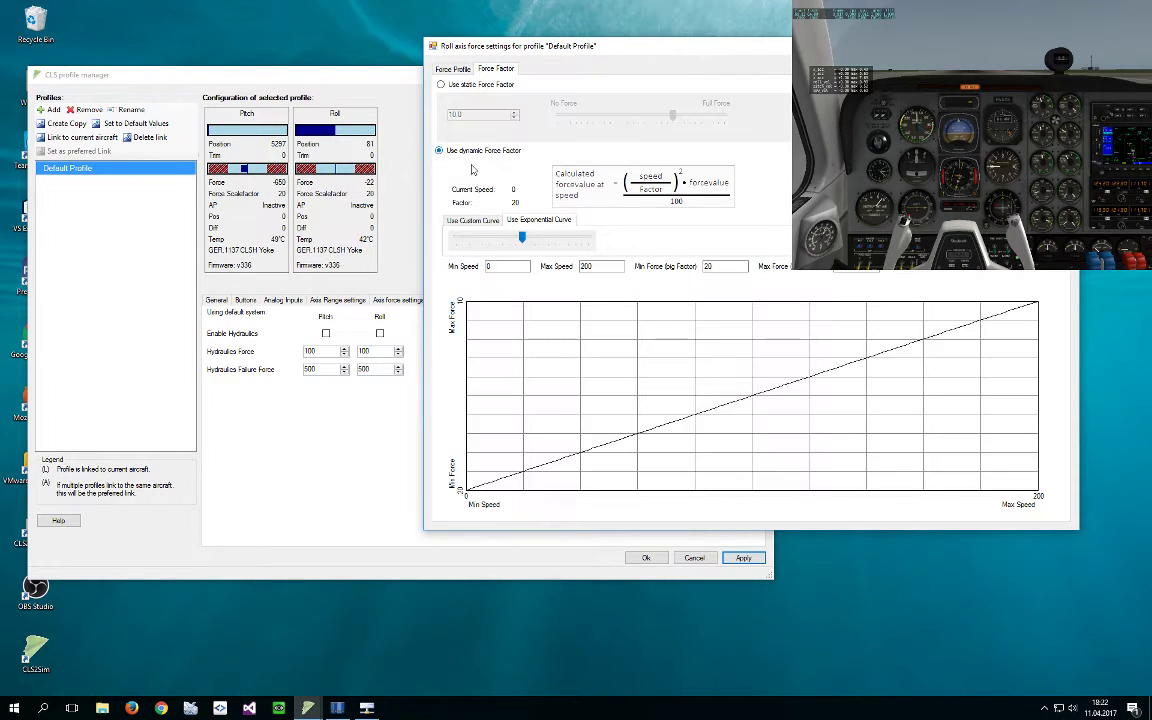
left_click(472, 219)
left_click_drag(480, 350, 516, 384)
left_click(700, 437)
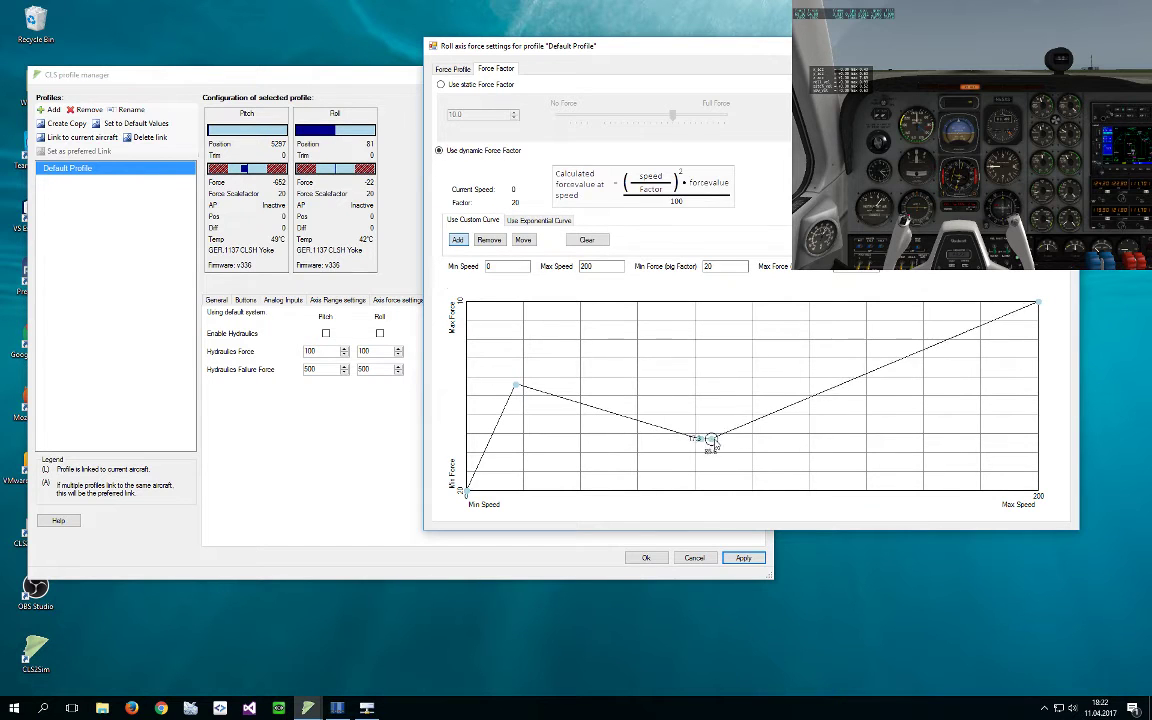
left_click(893, 342)
left_click(989, 401)
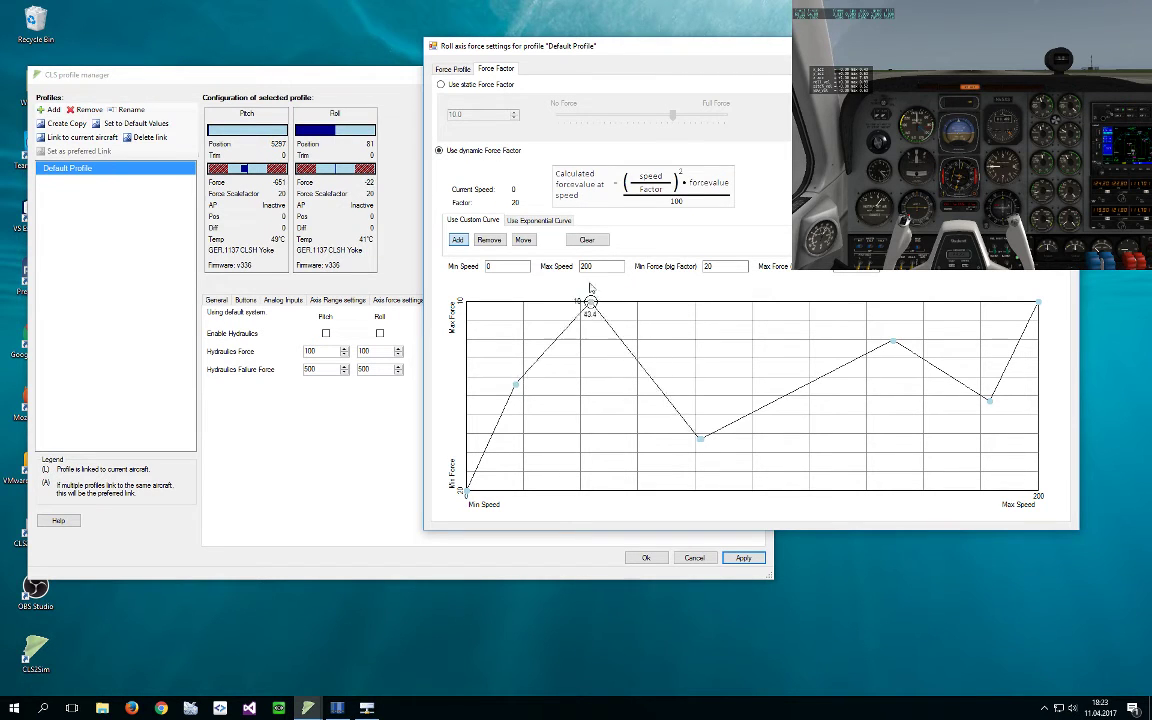
left_click(588, 242)
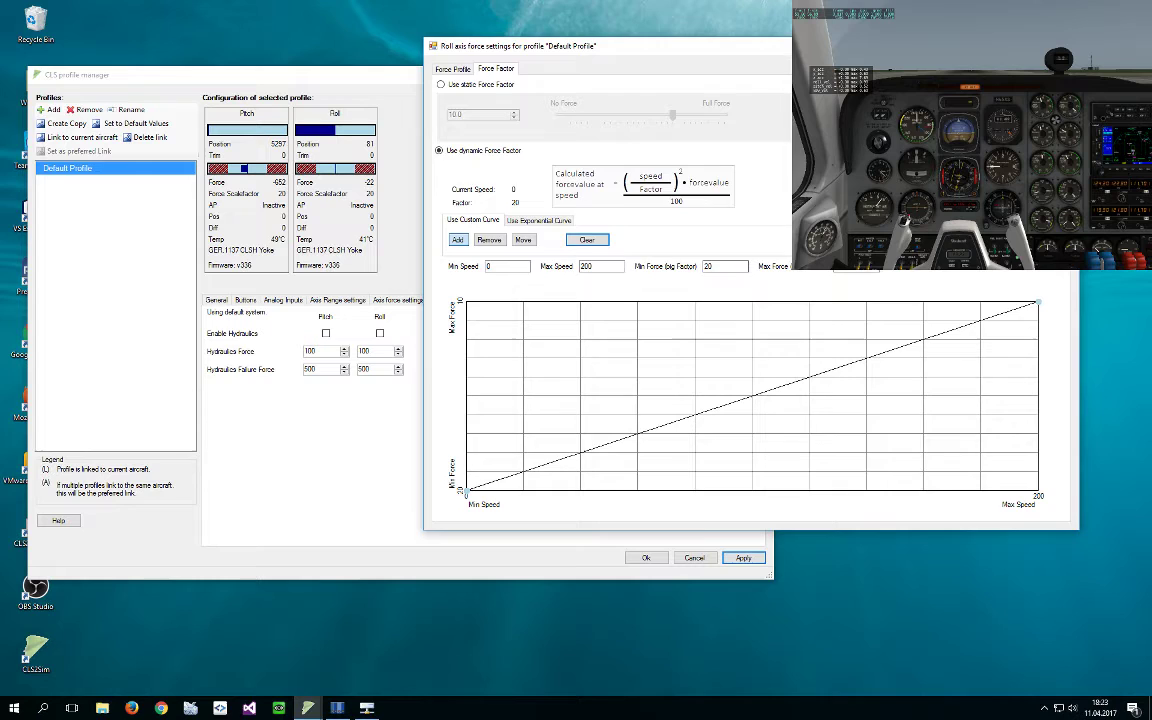
Enable the new force system and reopen the roll-axis Force Scale Factor settings.
key("Escape")
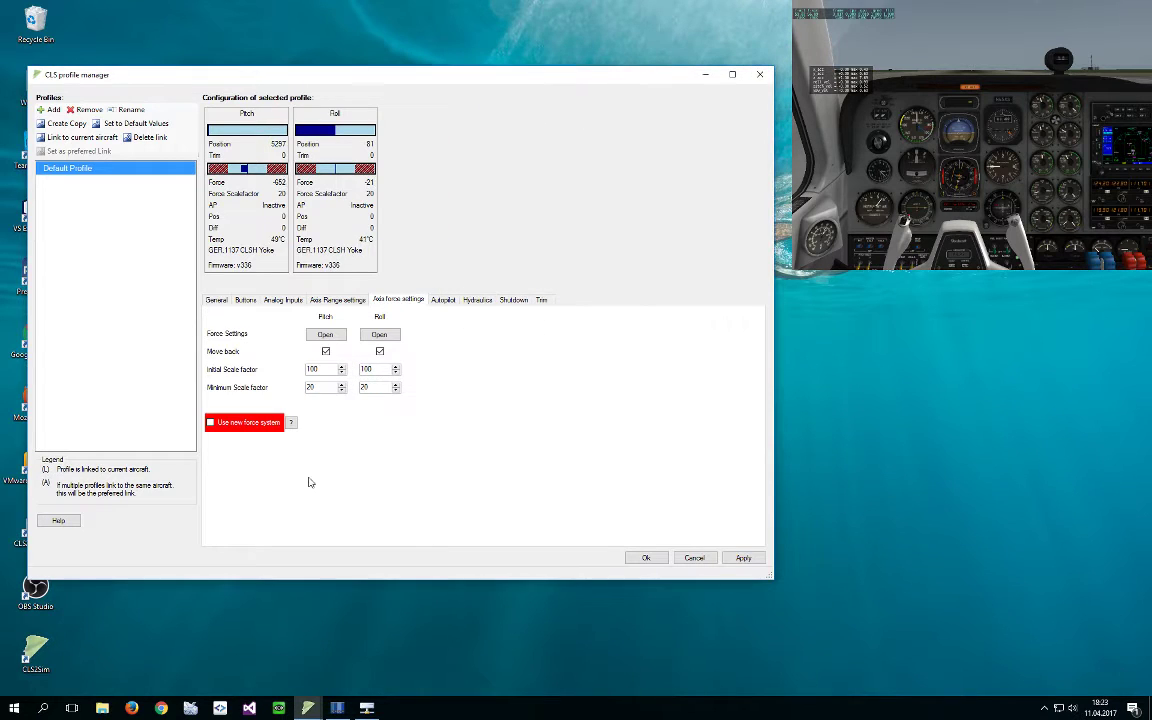
left_click_drag(284, 83, 388, 71)
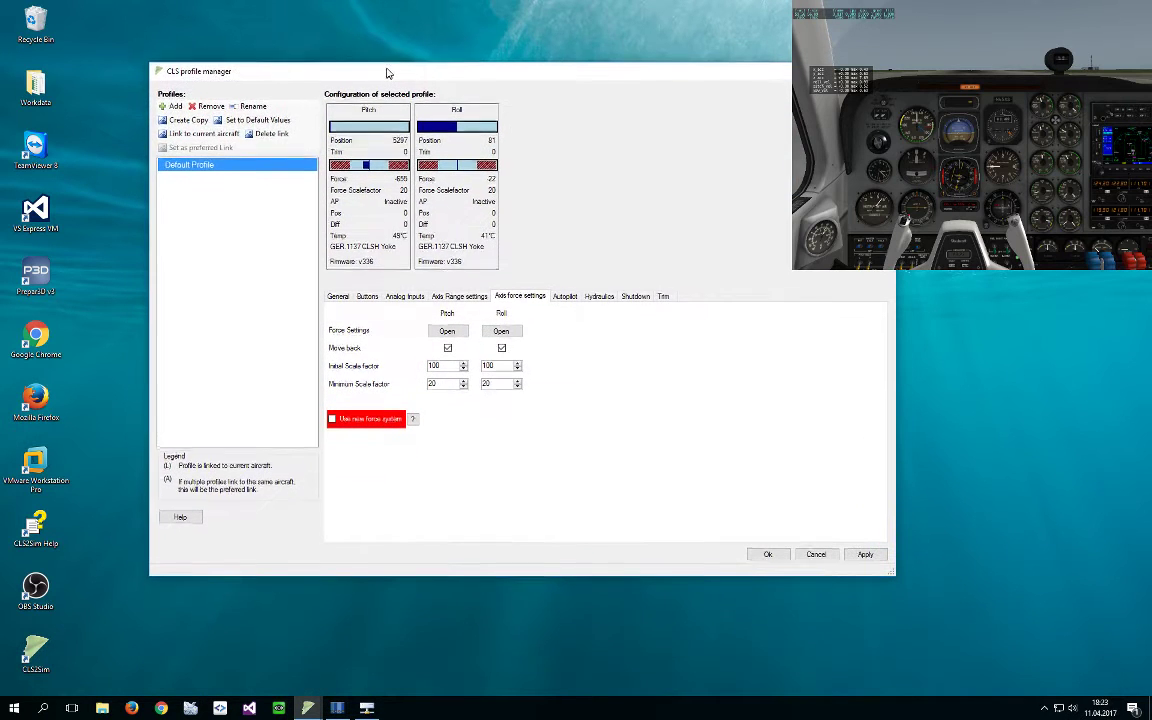
left_click(333, 418)
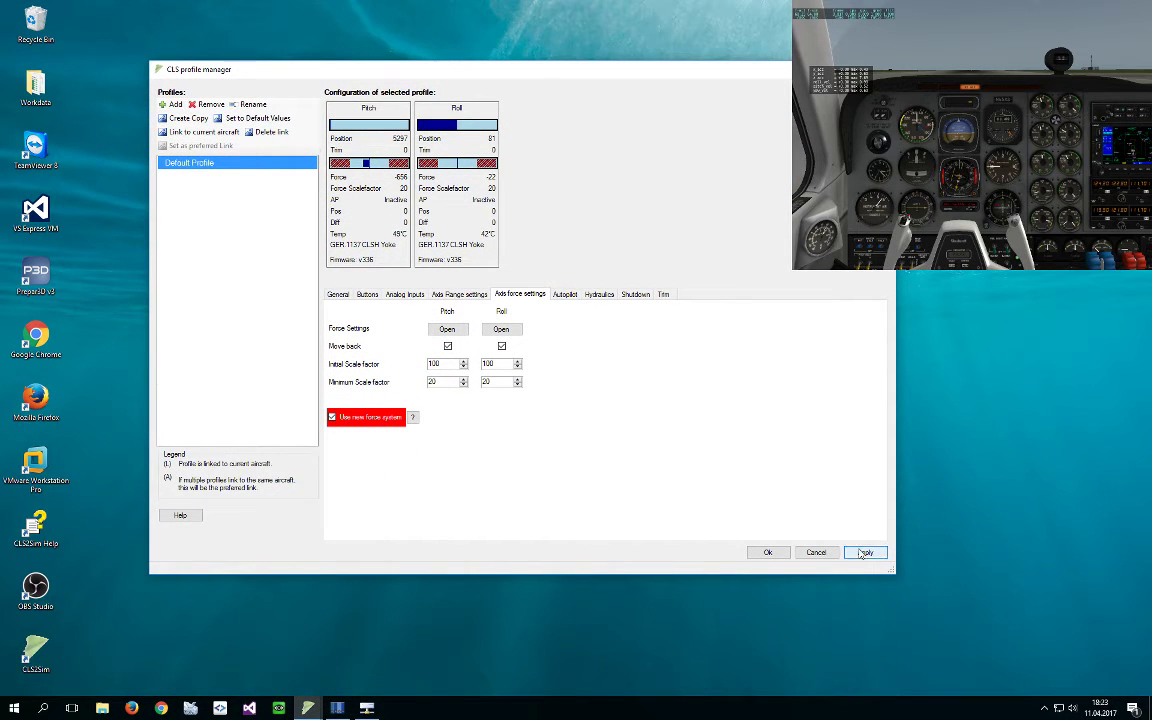
left_click(501, 330)
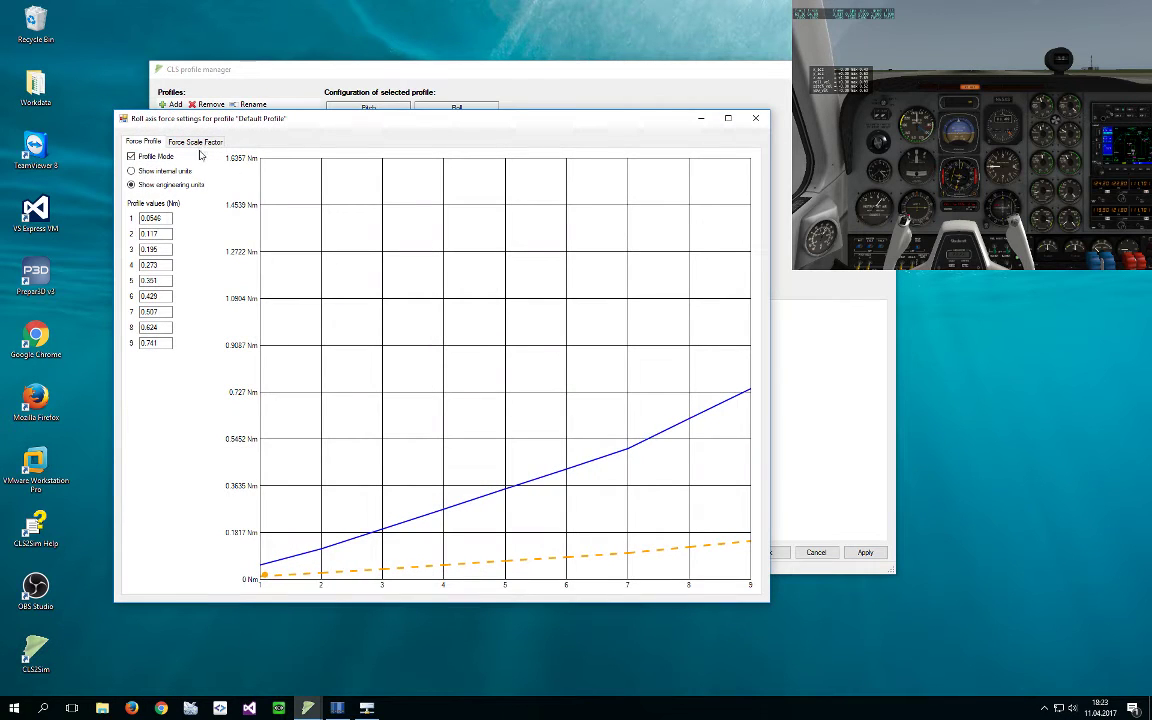
left_click(211, 145)
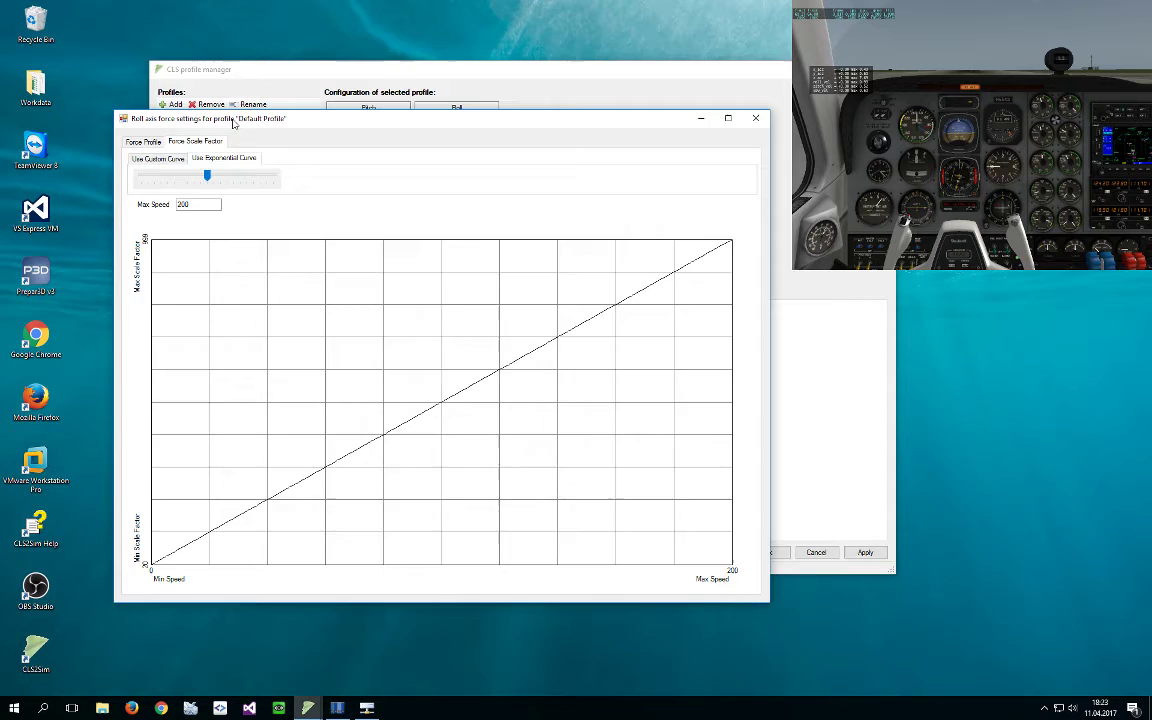
left_click_drag(231, 118, 631, 126)
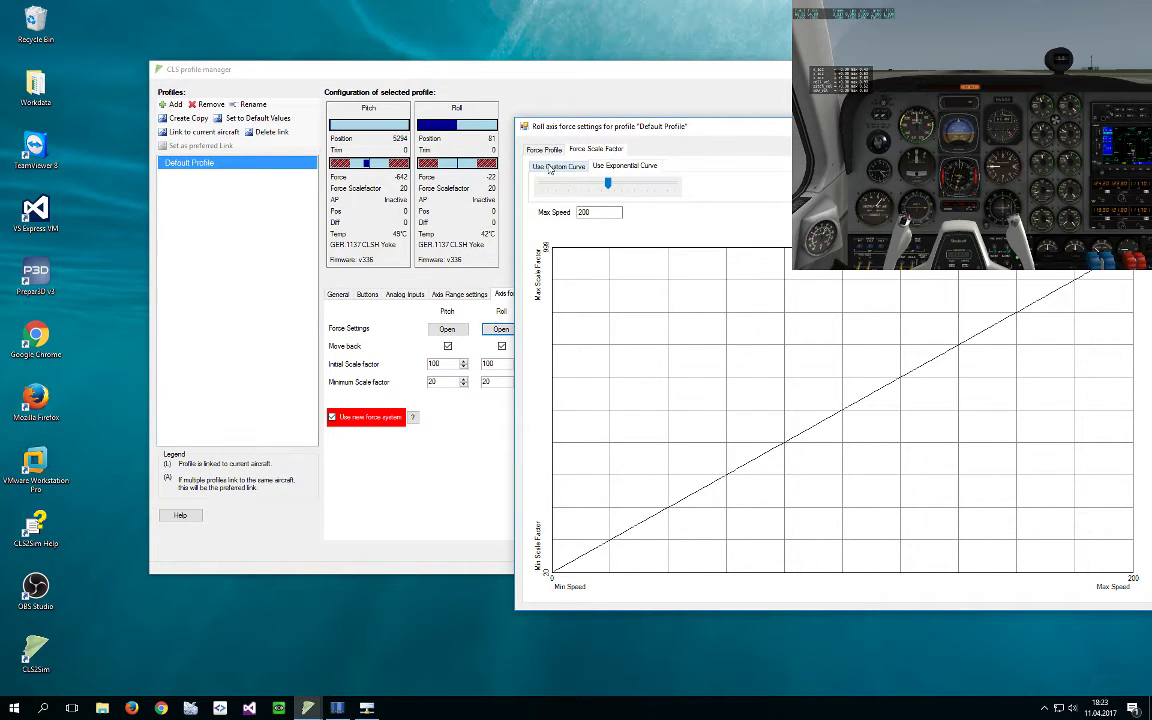
Make a custom roll scale curve: raise its start near 210 and add three rising points toward speed 200.
left_click(551, 168)
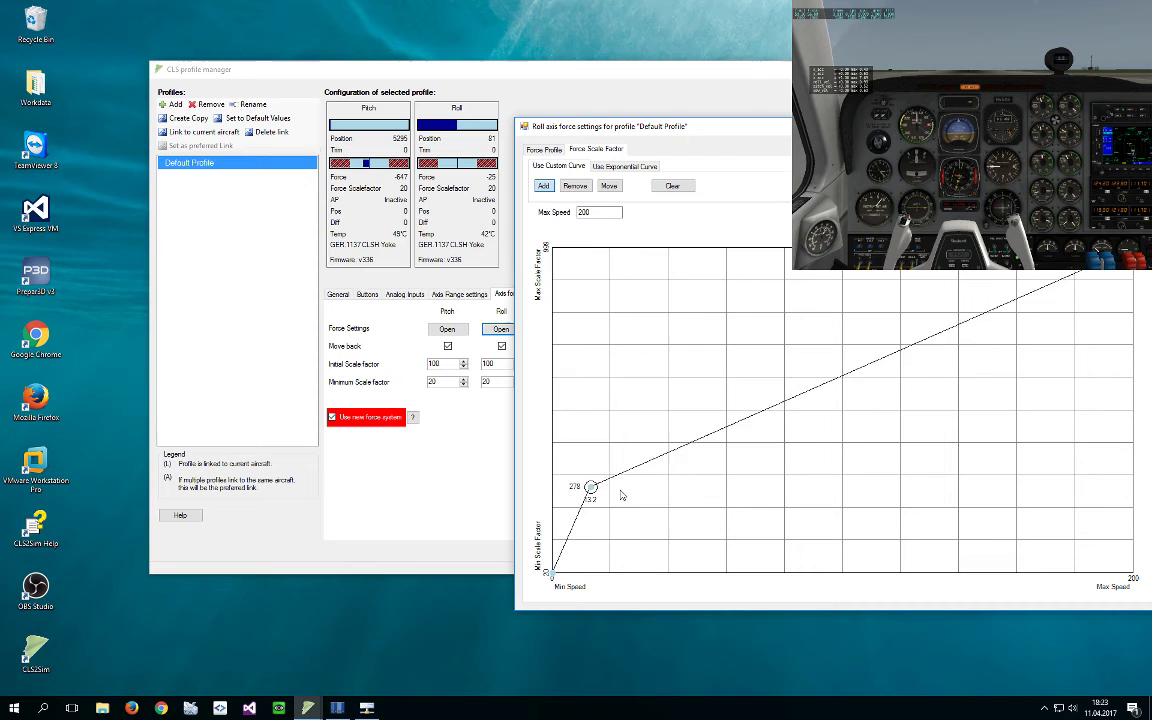
left_click(609, 186)
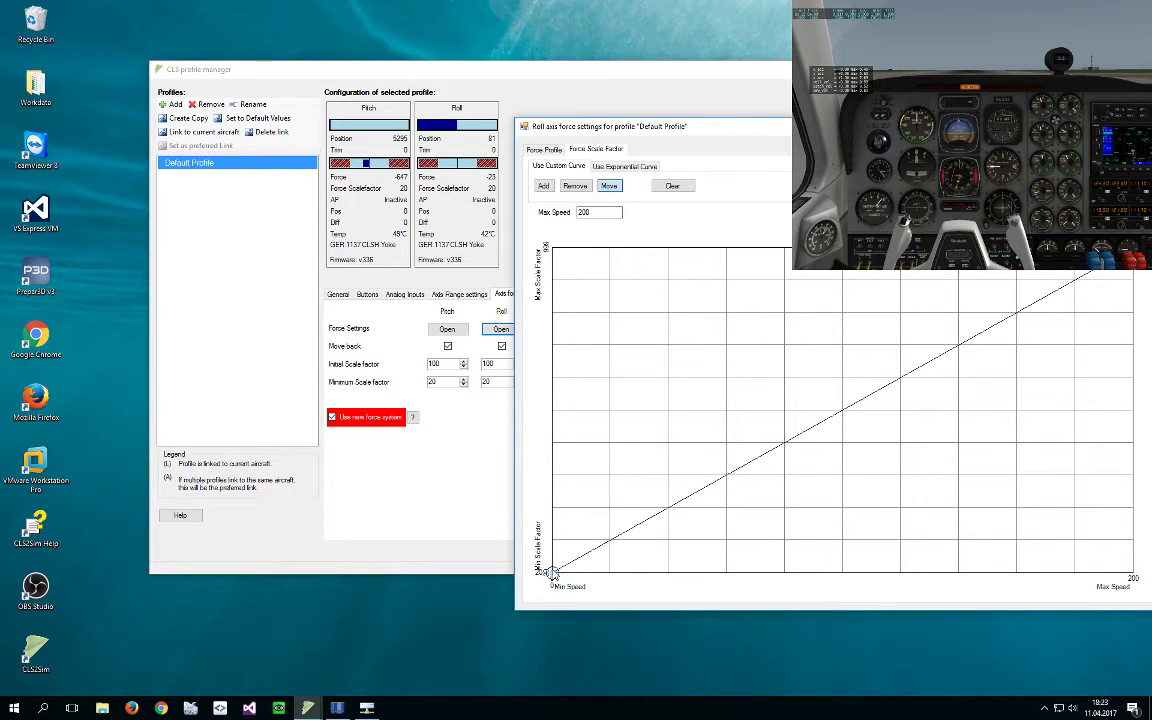
left_click_drag(551, 570, 552, 508)
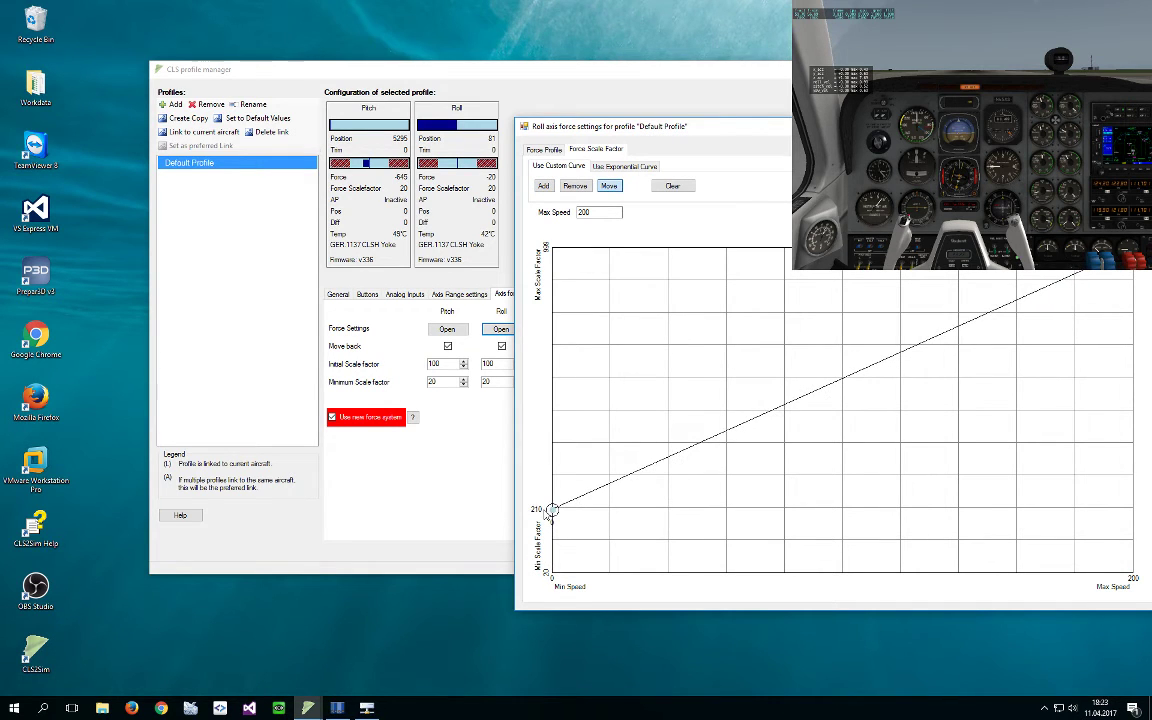
left_click(543, 186)
left_click(758, 491)
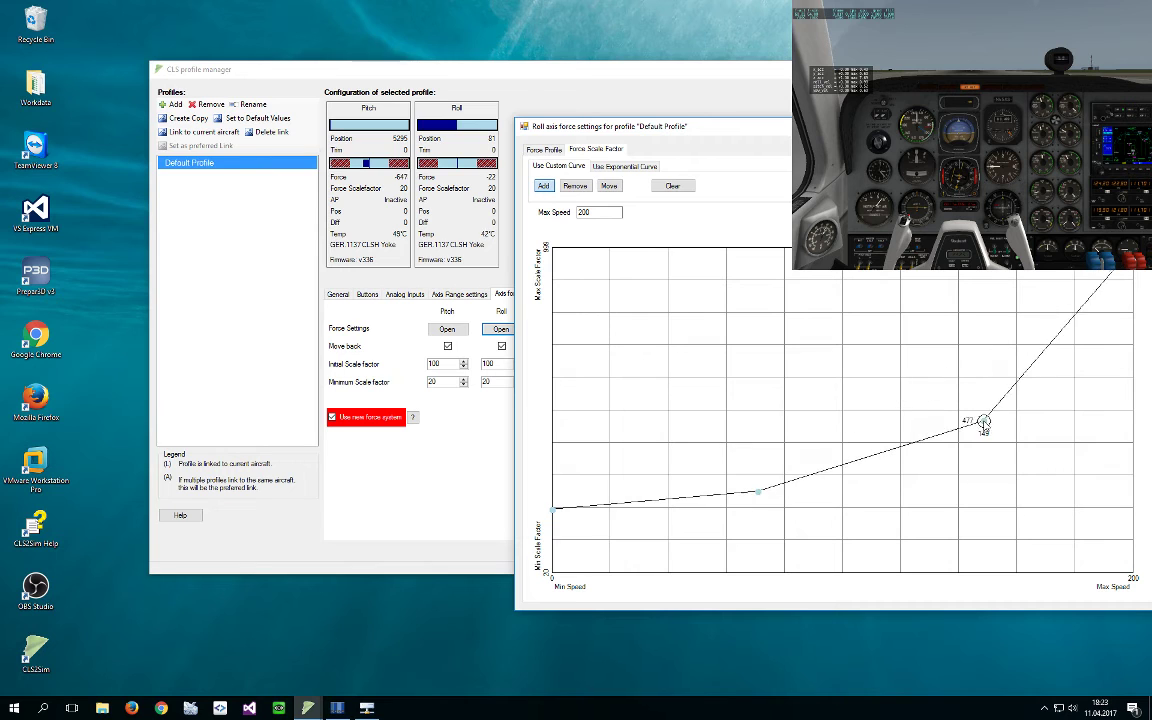
left_click(962, 425)
left_click(1081, 312)
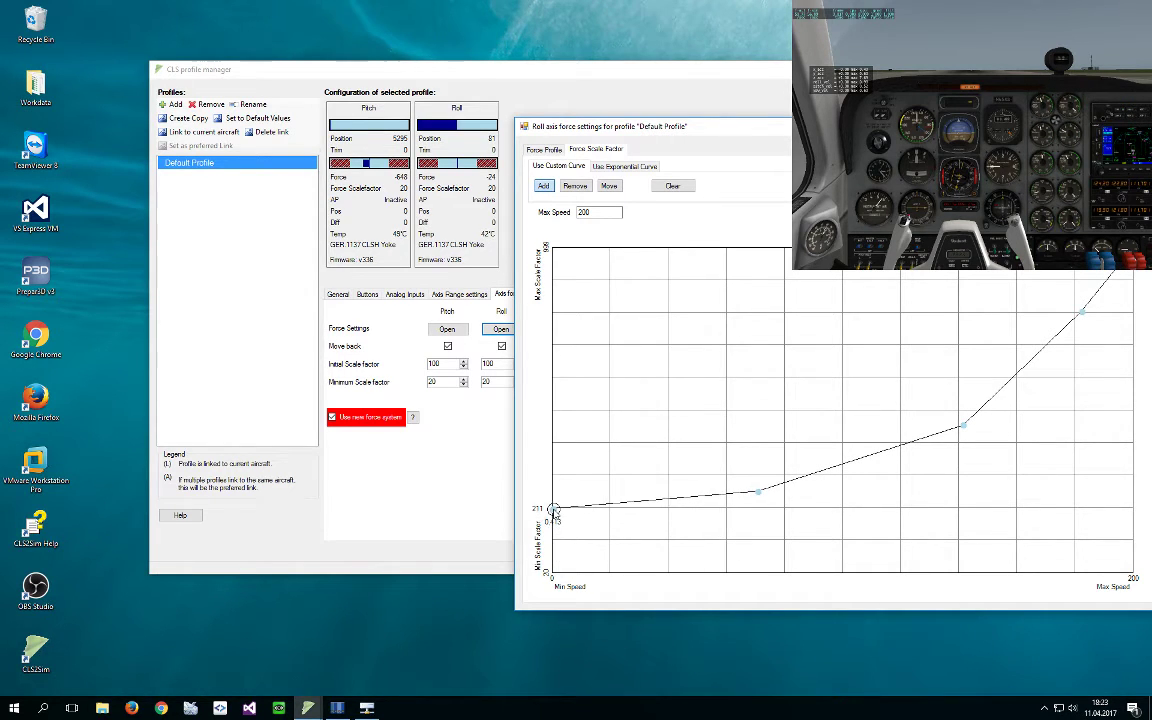
left_click(612, 186)
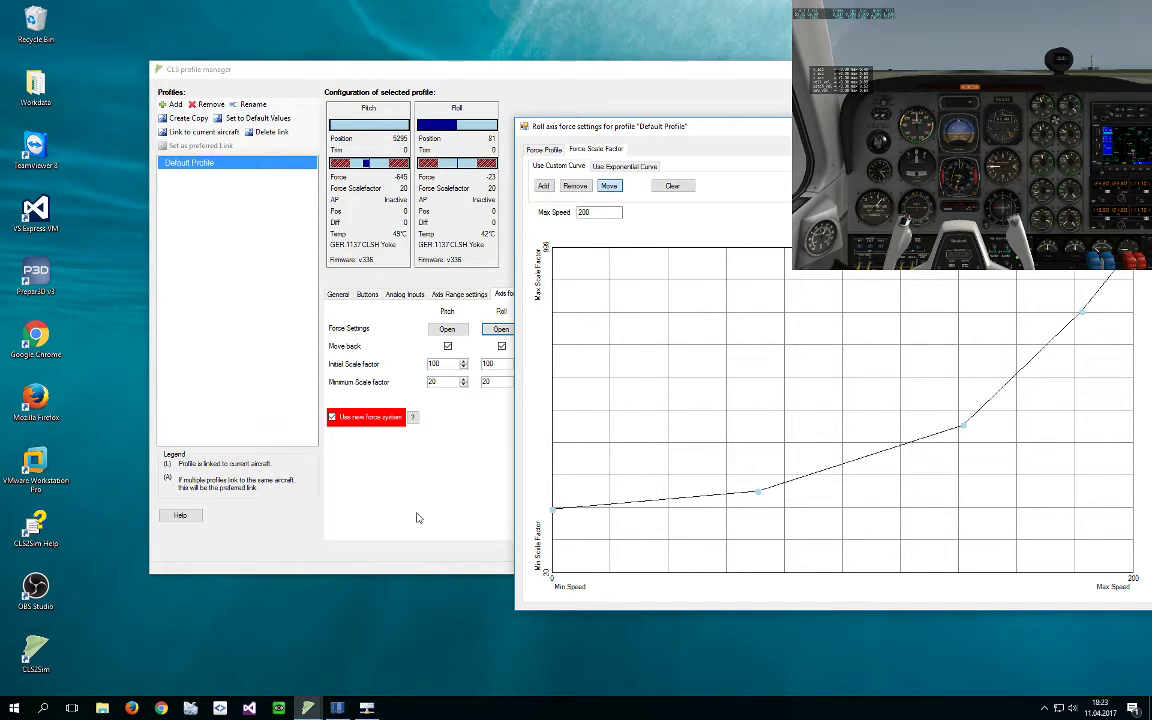
left_click(450, 513)
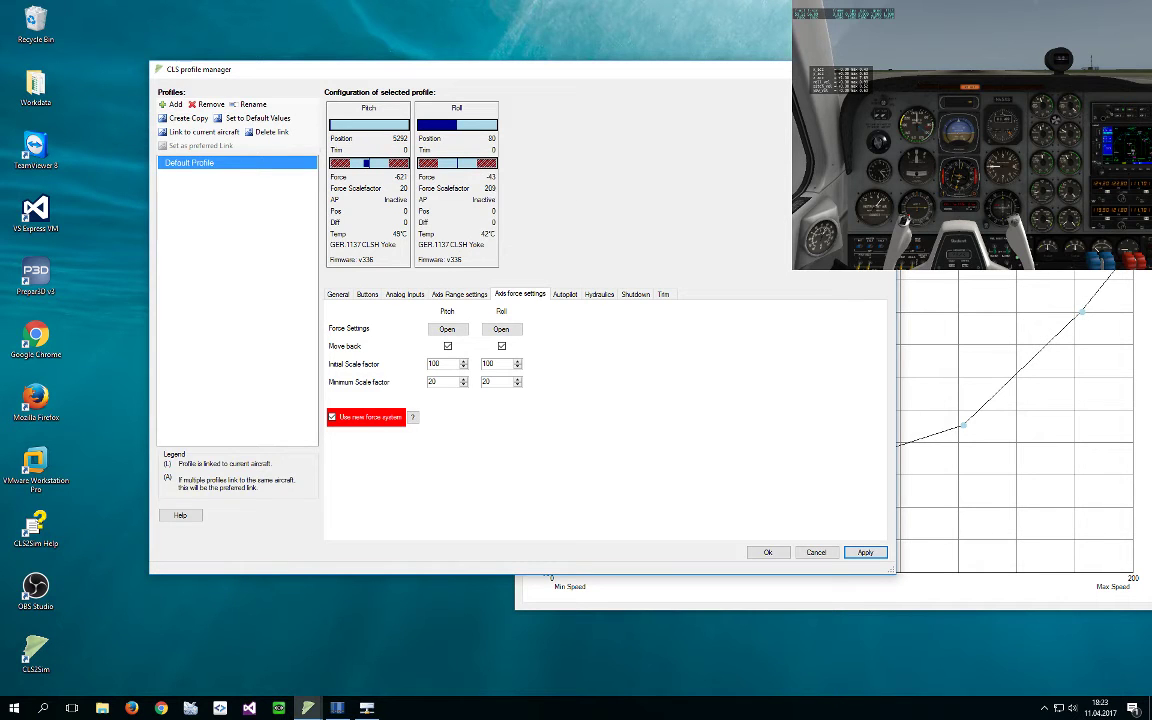
left_click_drag(731, 78, 674, 62)
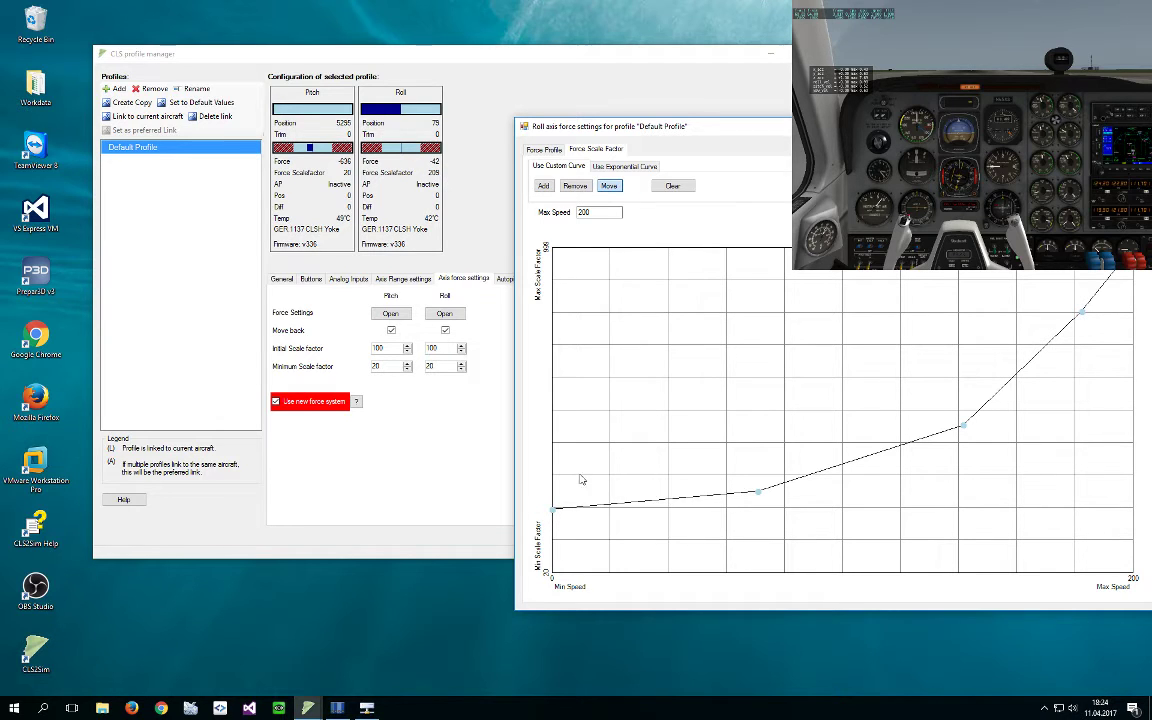
Check the roll Force Profile graph, return to the Force Scale Factor curve and reposition the window.
left_click(388, 444)
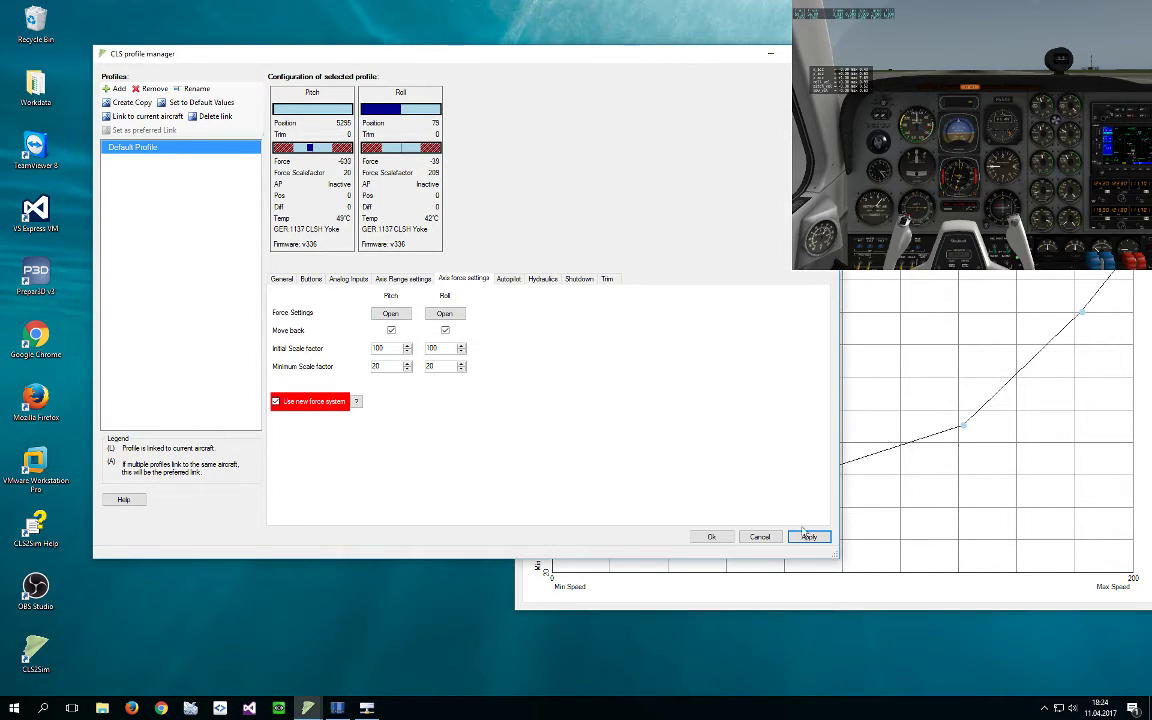
left_click(1100, 277)
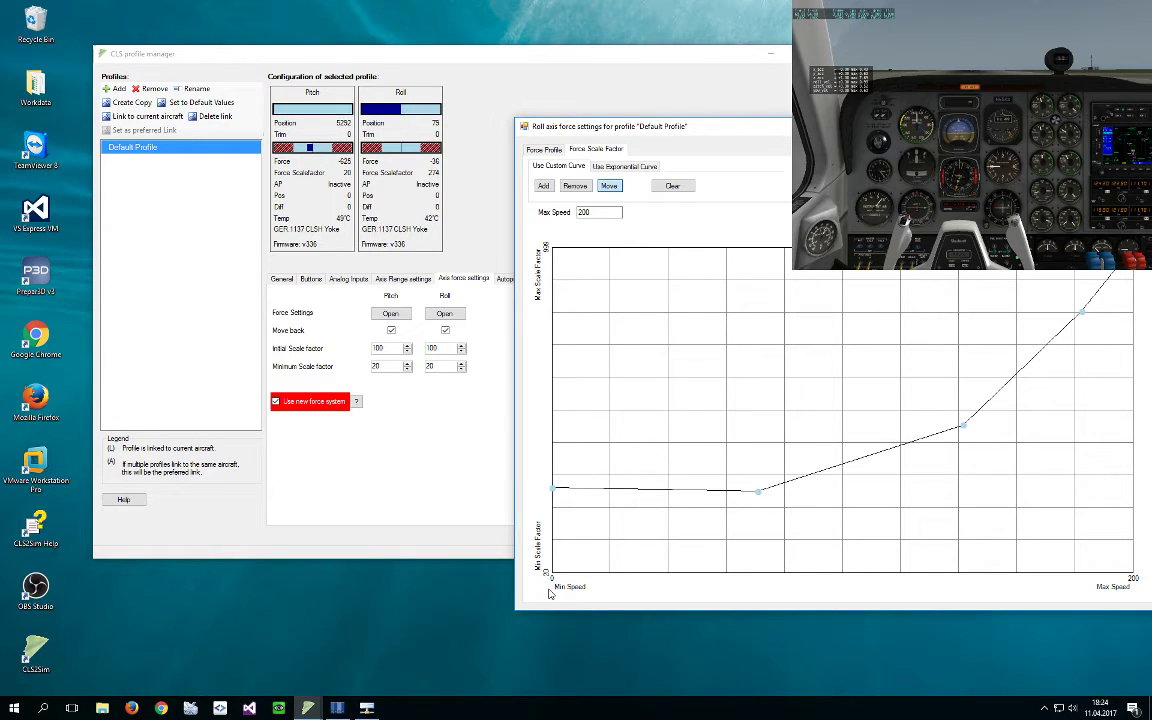
left_click(544, 149)
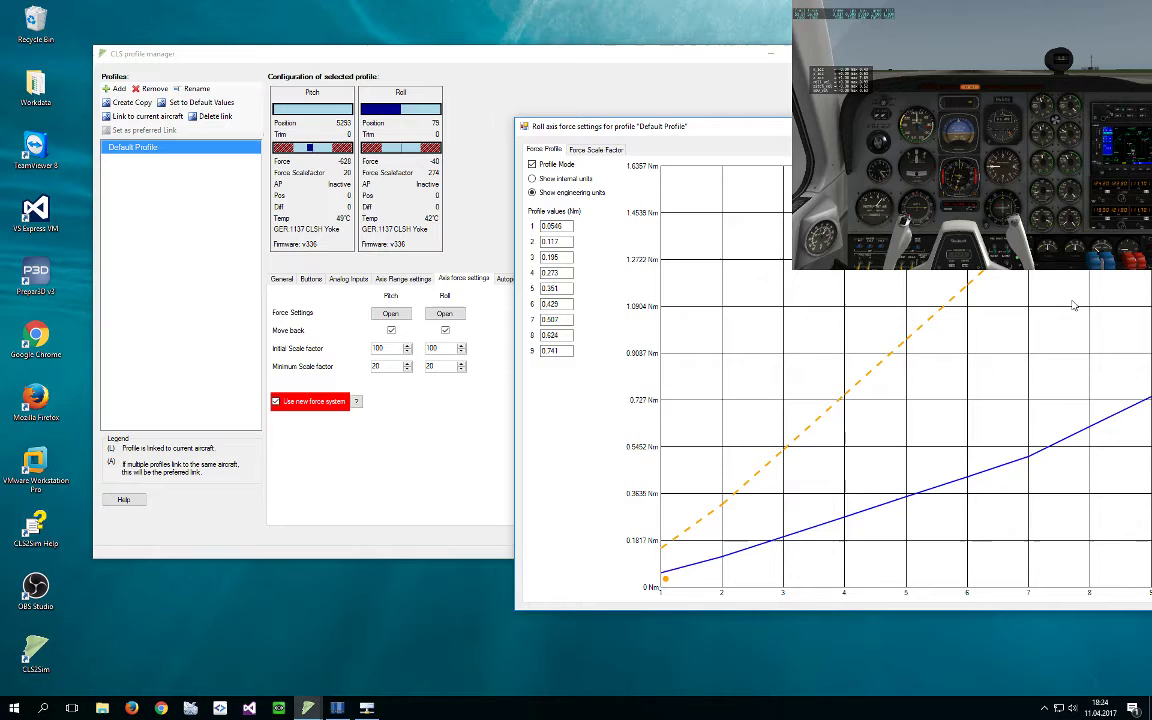
left_click(596, 149)
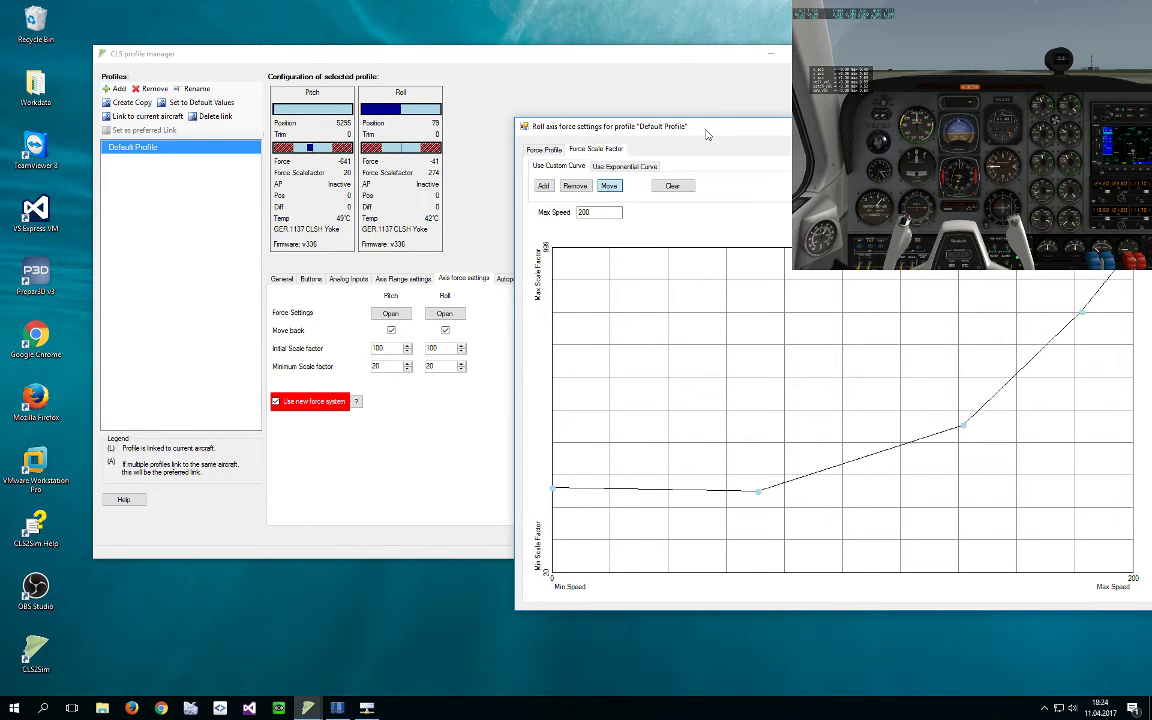
left_click_drag(706, 133, 649, 110)
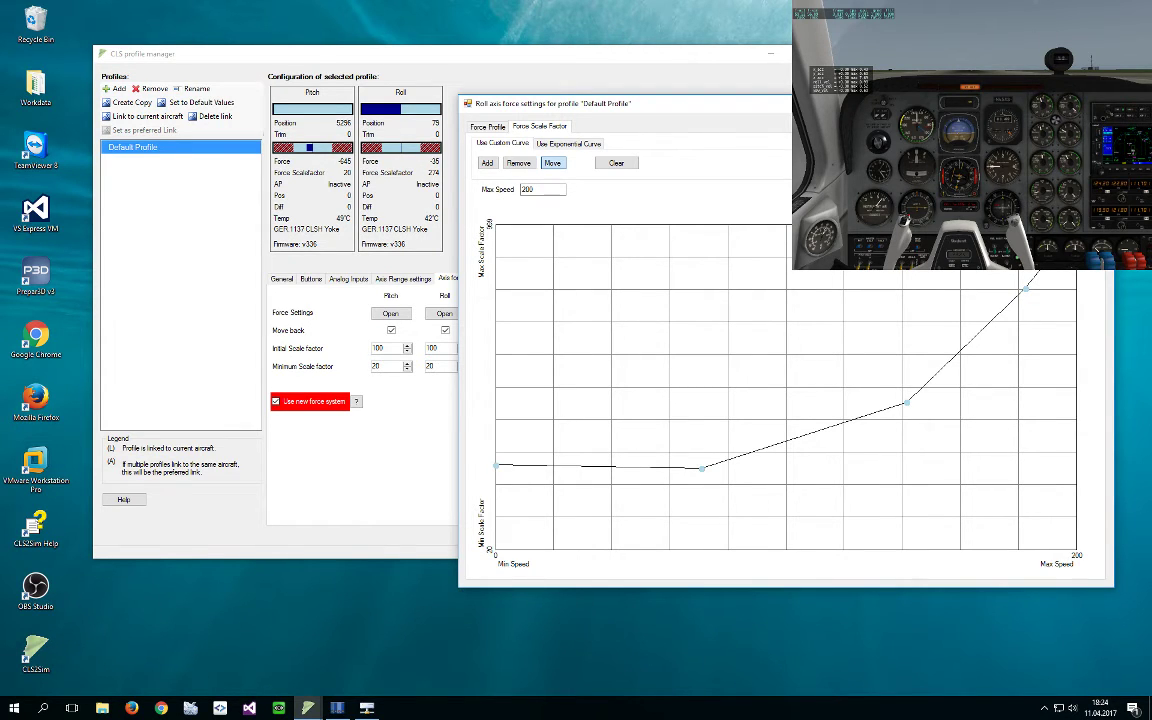
Close the roll force settings and replace the roll Minimum Scale factor value with 1000.
key("Escape")
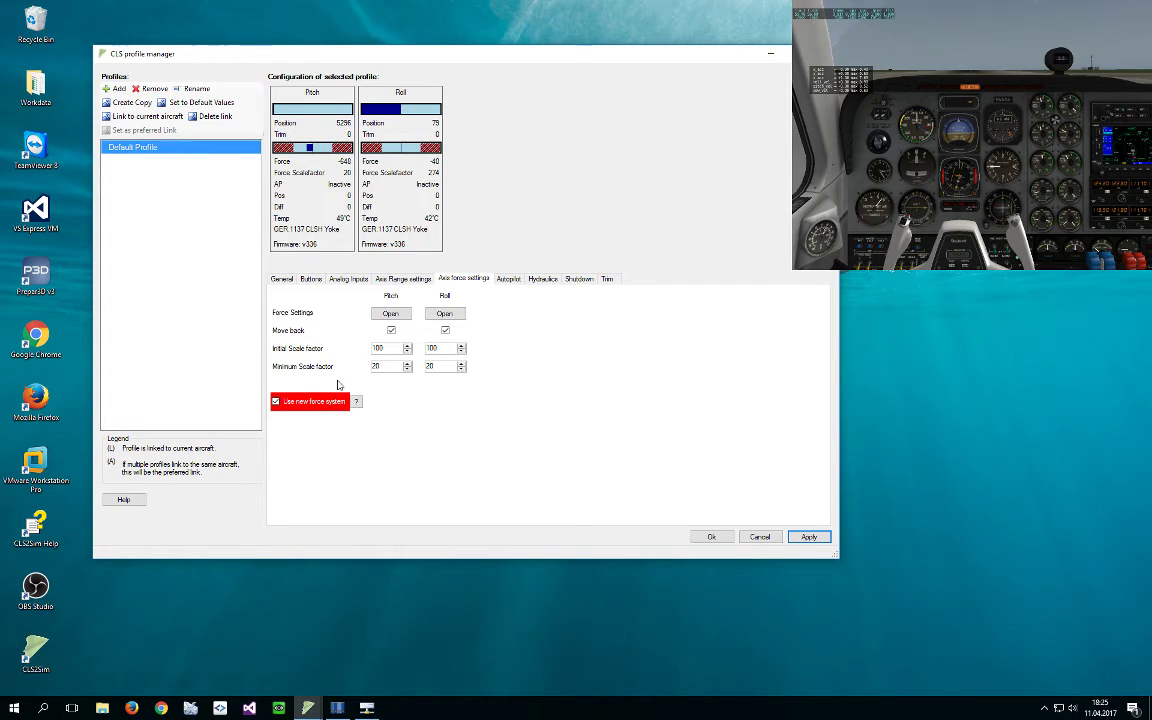
left_click_drag(435, 368, 419, 370)
double_click(443, 365)
type("1000")
left_click(444, 313)
left_click(210, 157)
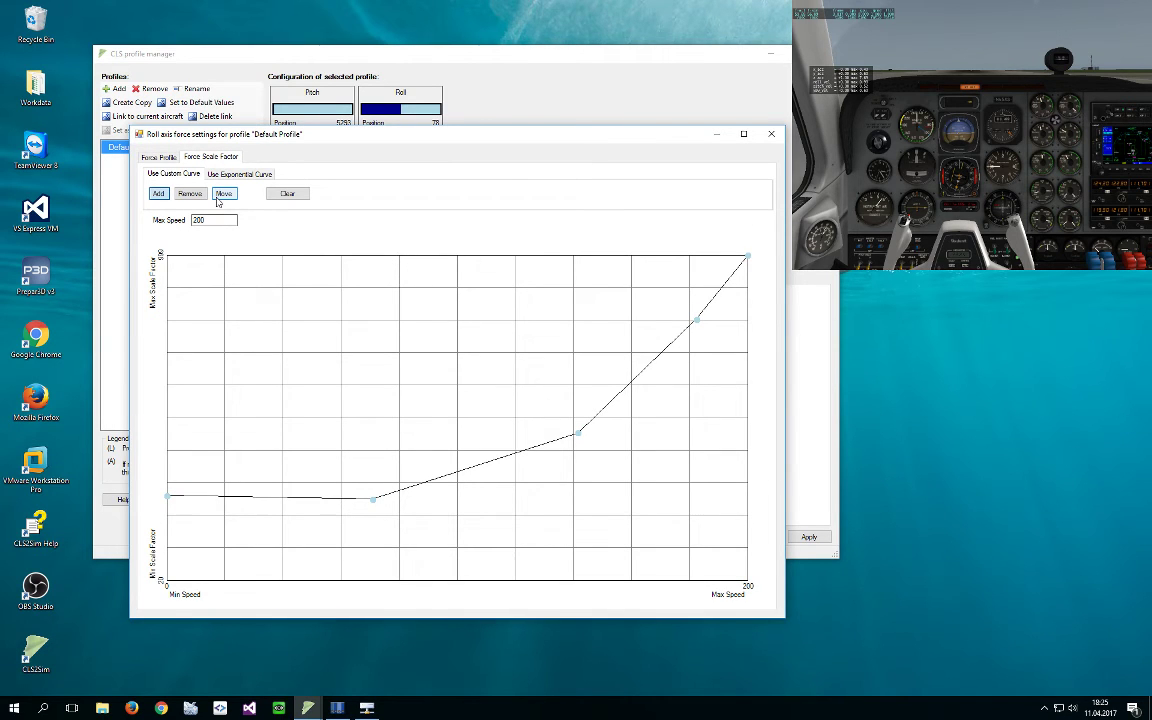
left_click(222, 194)
mouse_move(165, 496)
left_mouse_down()
mouse_move(160, 519)
mouse_move(157, 501)
left_mouse_up()
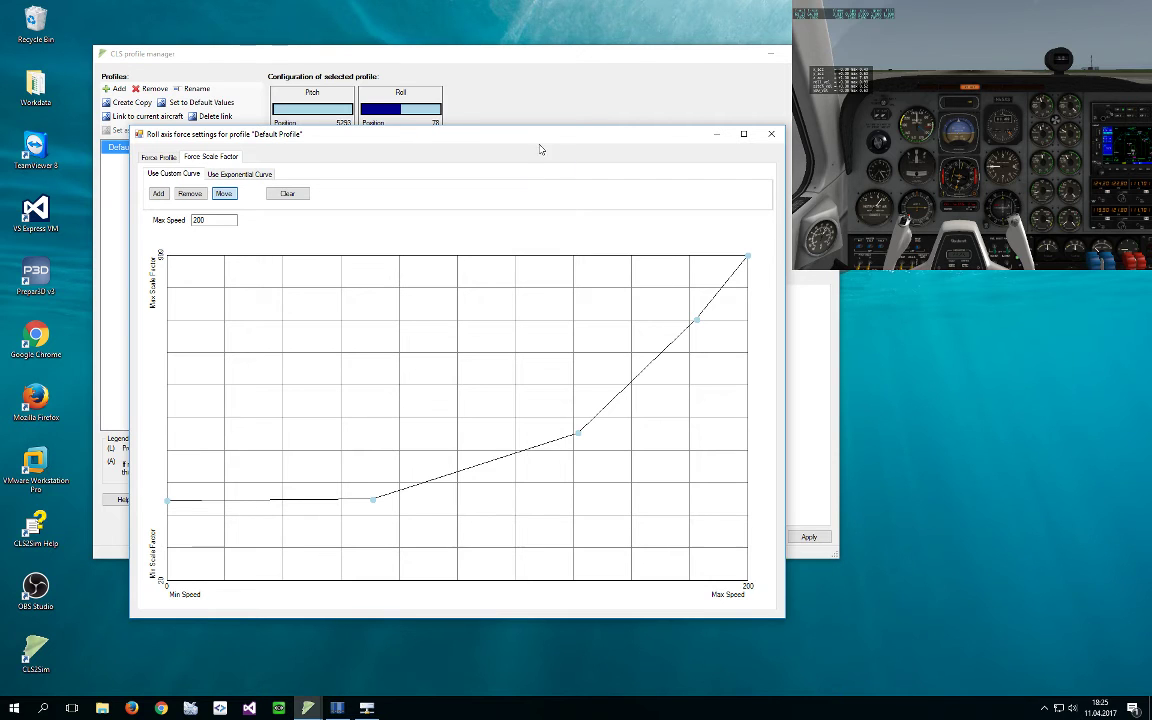
left_click_drag(540, 149, 918, 106)
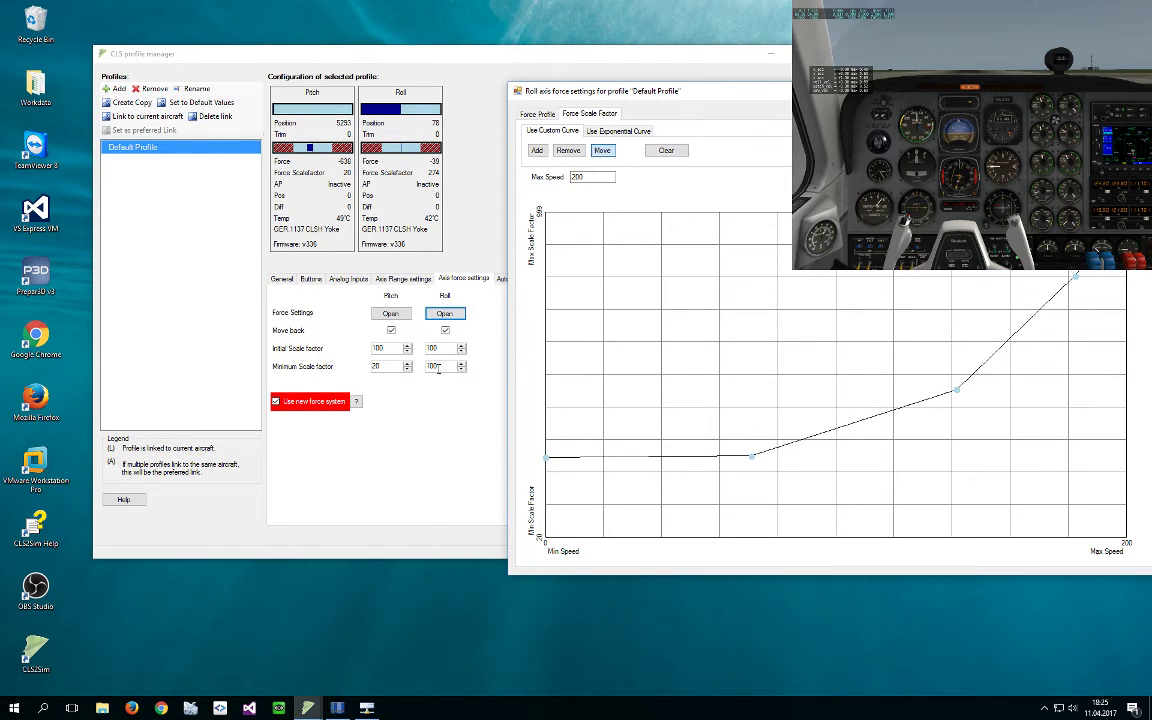
left_click_drag(700, 91, 490, 363)
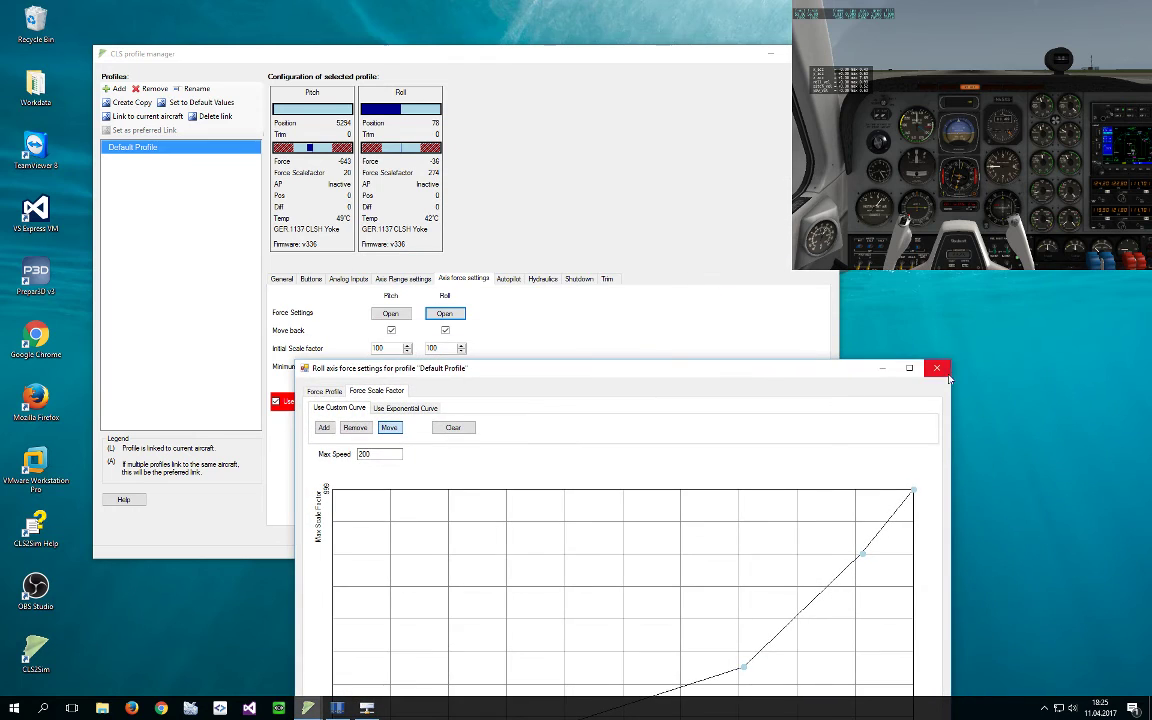
left_click(1083, 363)
key("Tab")
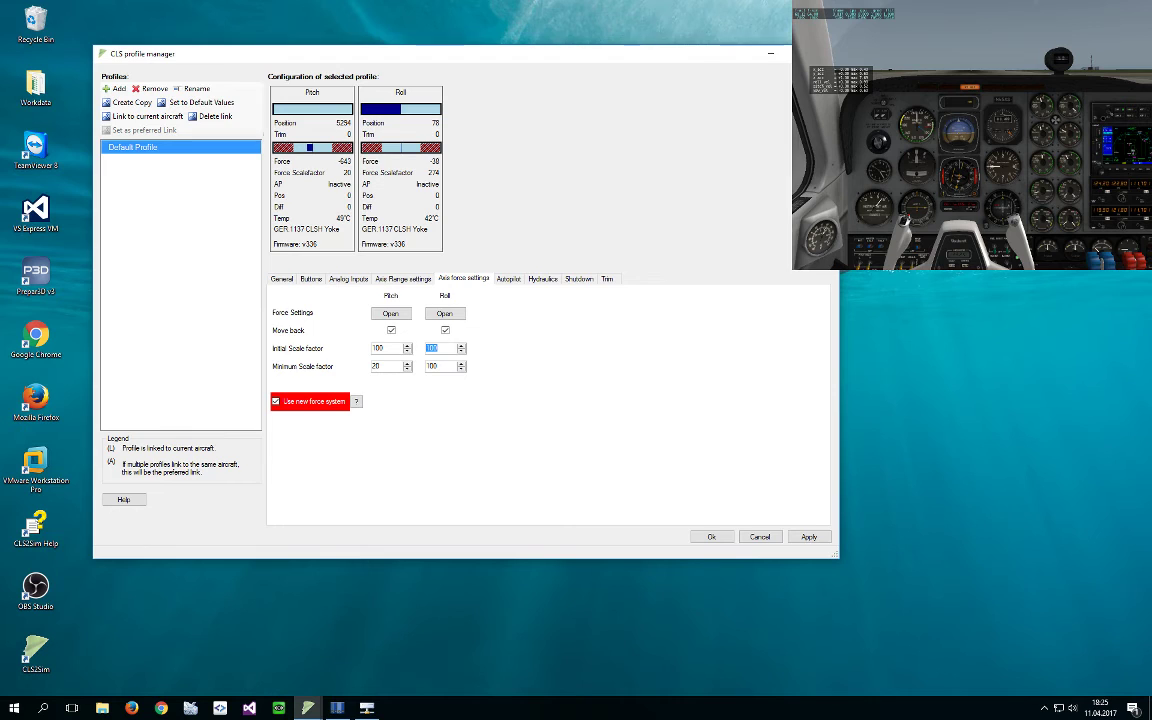
Commit the profile with Ok, then reopen the profile manager at the axis force settings.
left_click(770, 53)
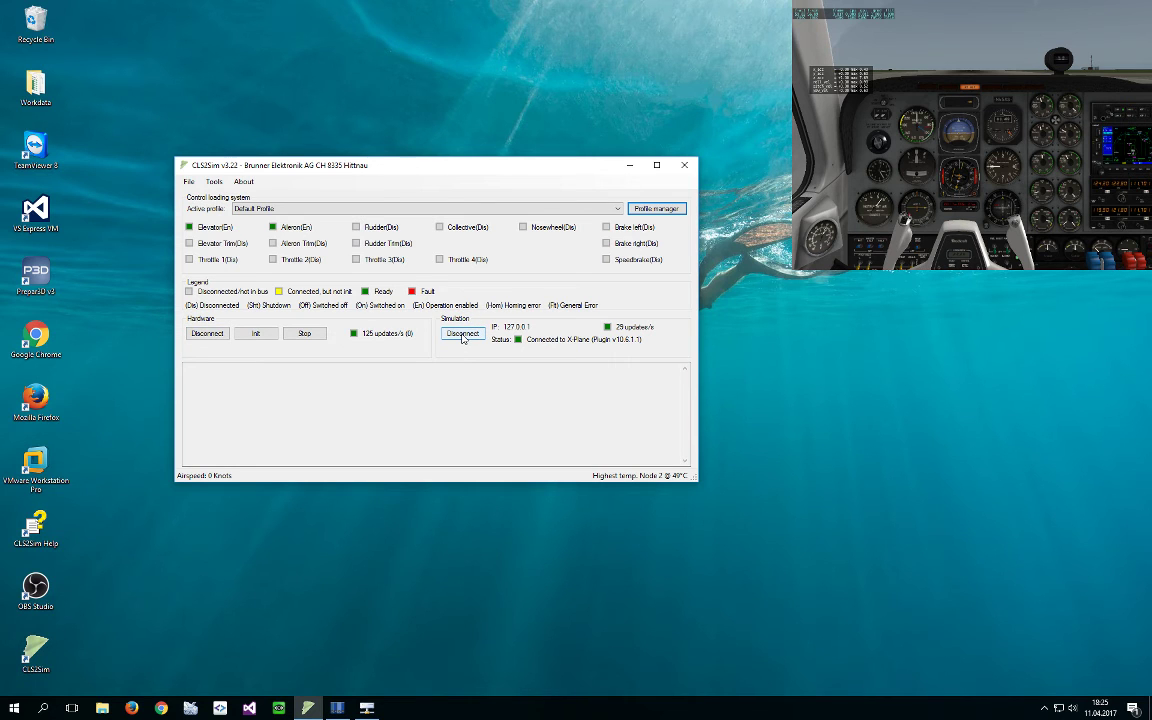
left_click(651, 209)
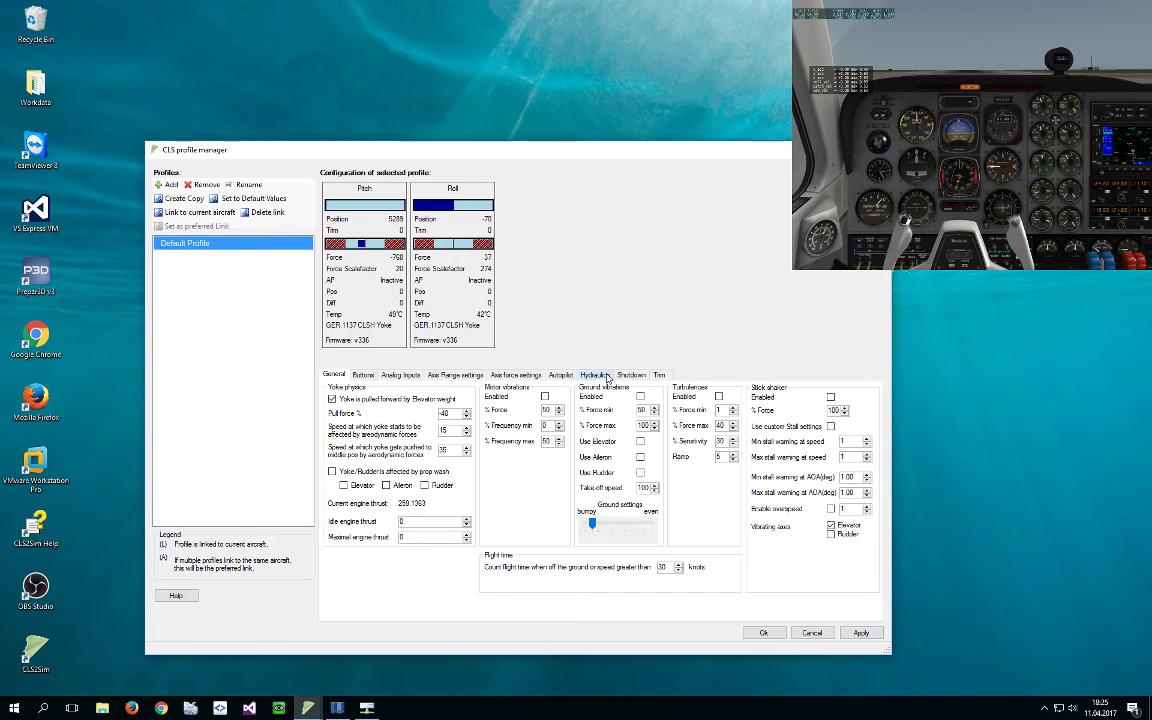
left_click(516, 374)
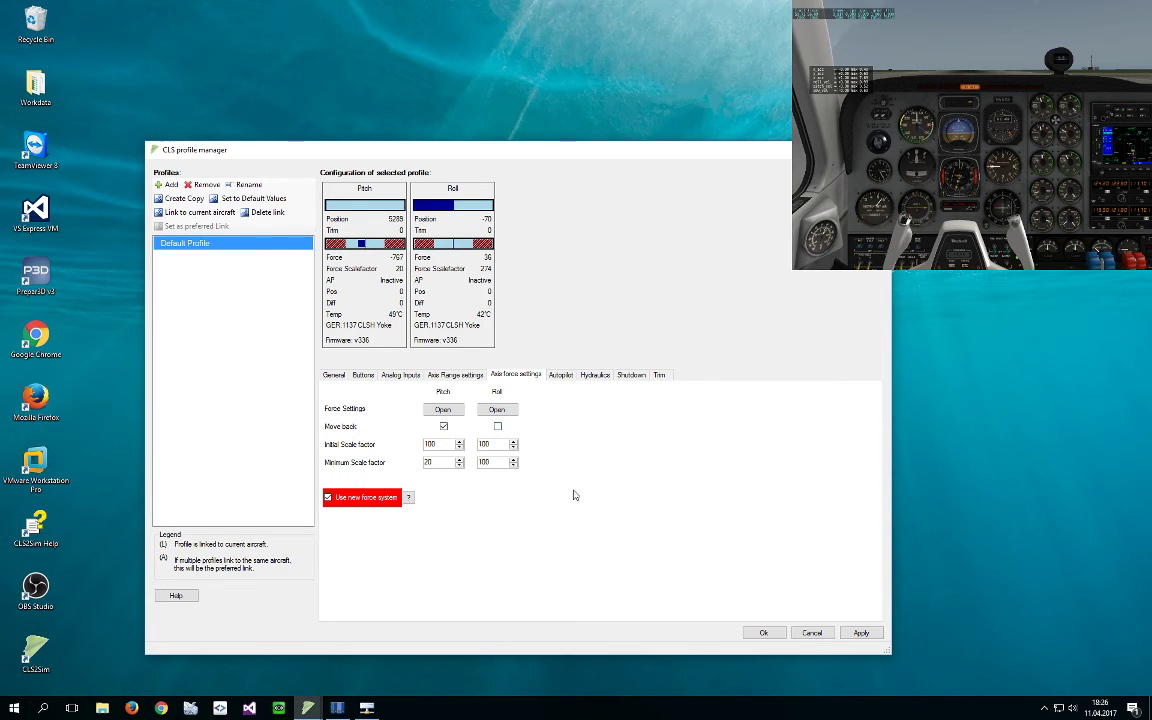
Toggle the roll axis Move back checkbox off and on, leaving Move back enabled.
left_click(497, 427)
left_click(498, 428)
left_click(519, 429)
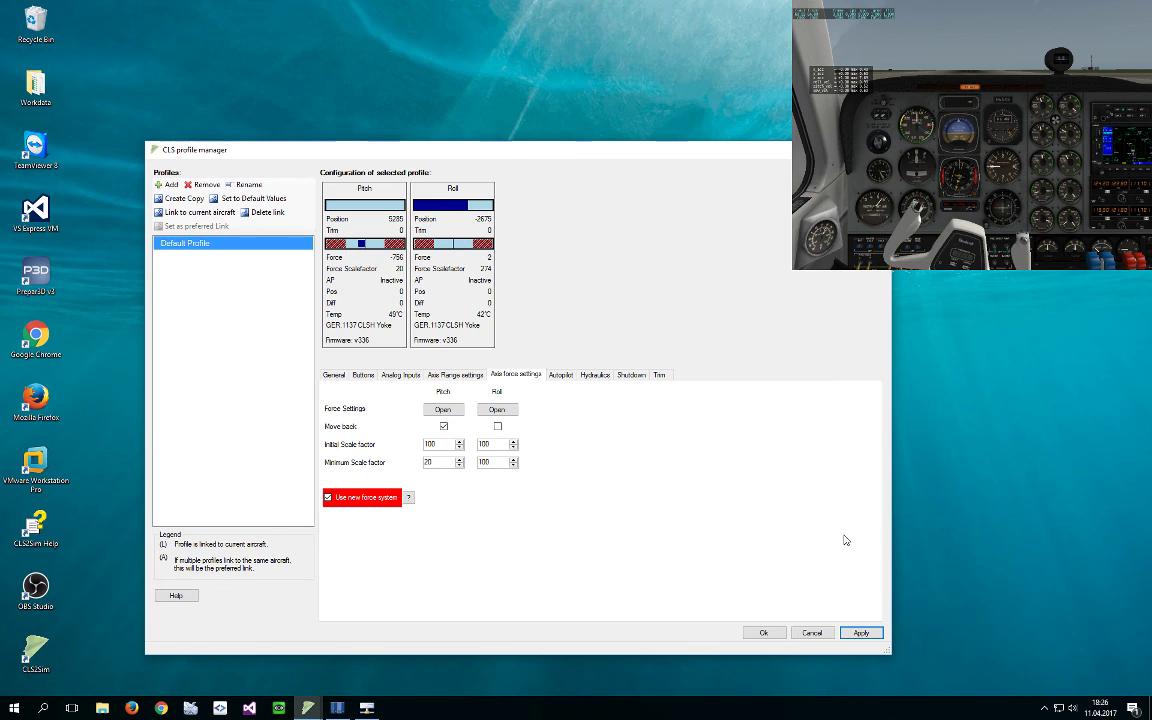
left_click(497, 426)
left_click(497, 409)
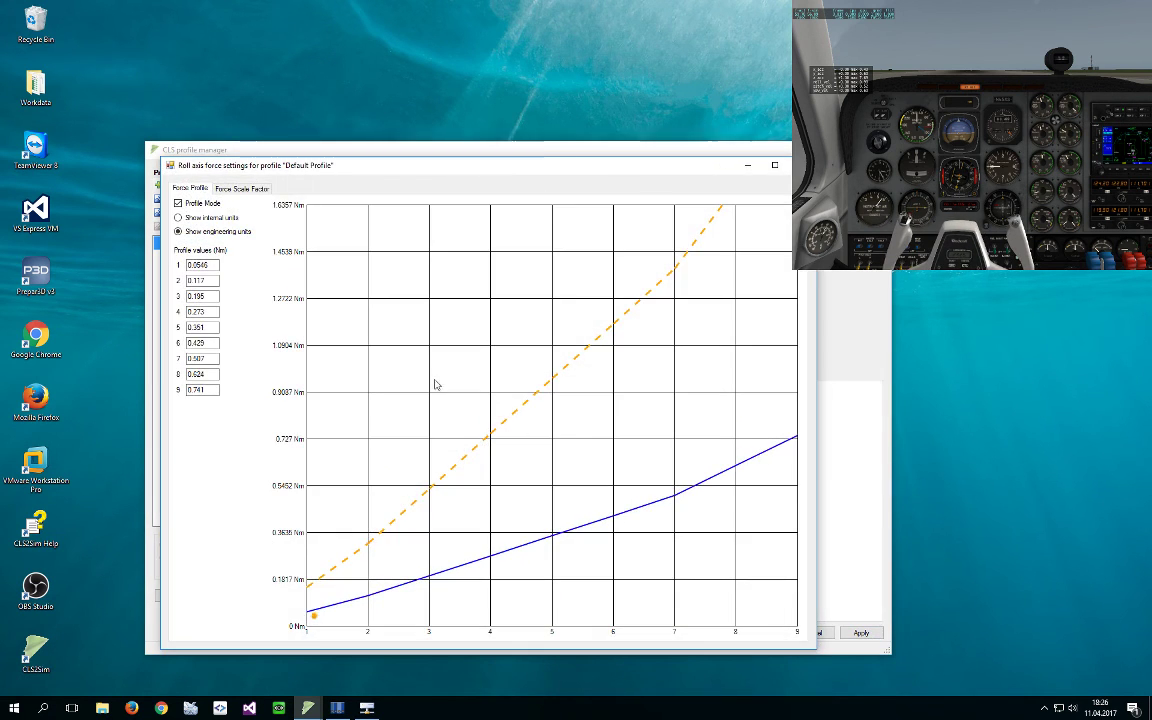
left_click(178, 203)
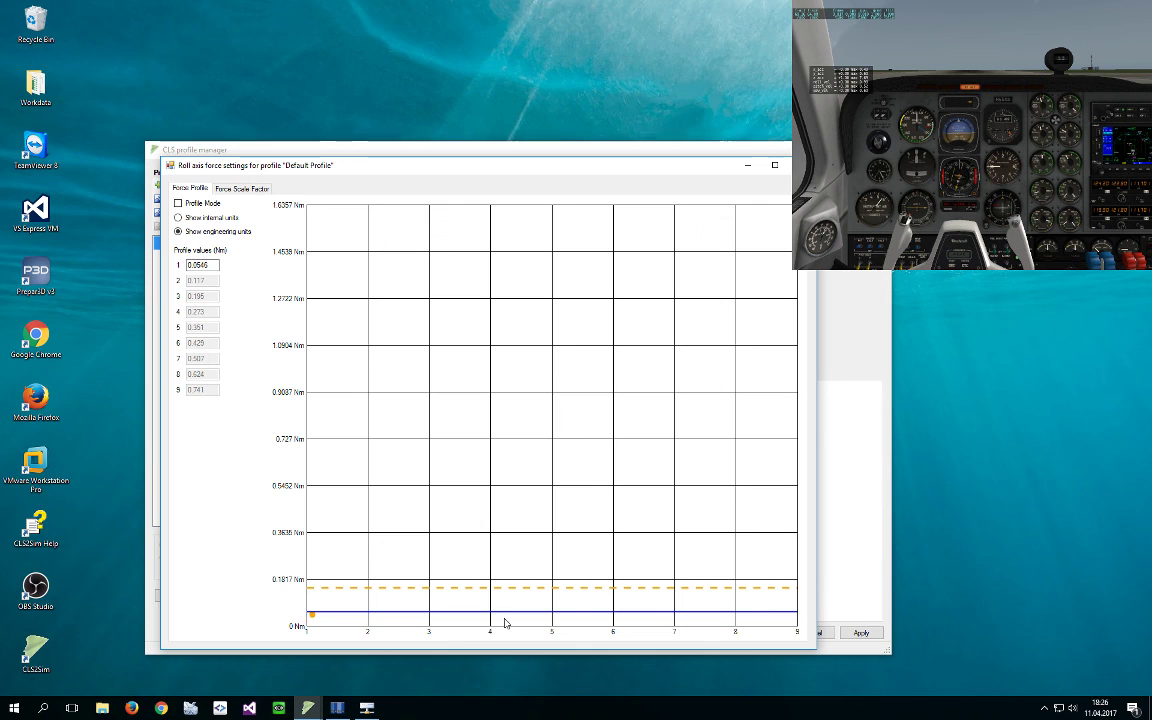
left_click(178, 203)
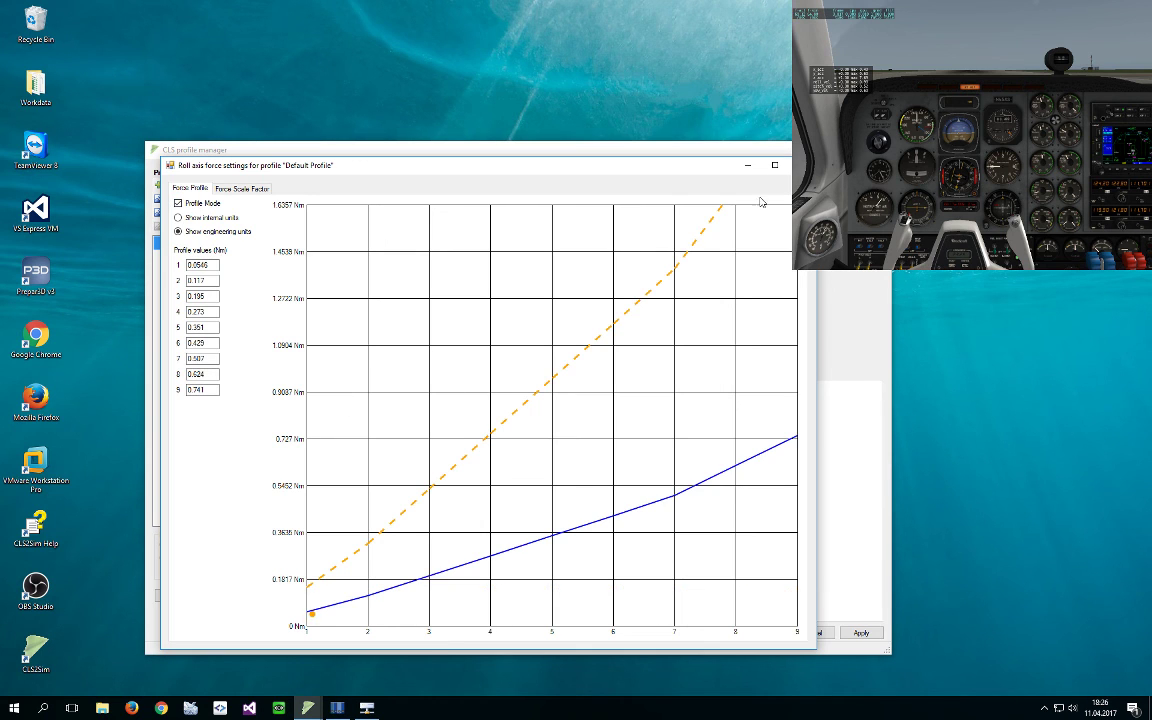
left_click(699, 150)
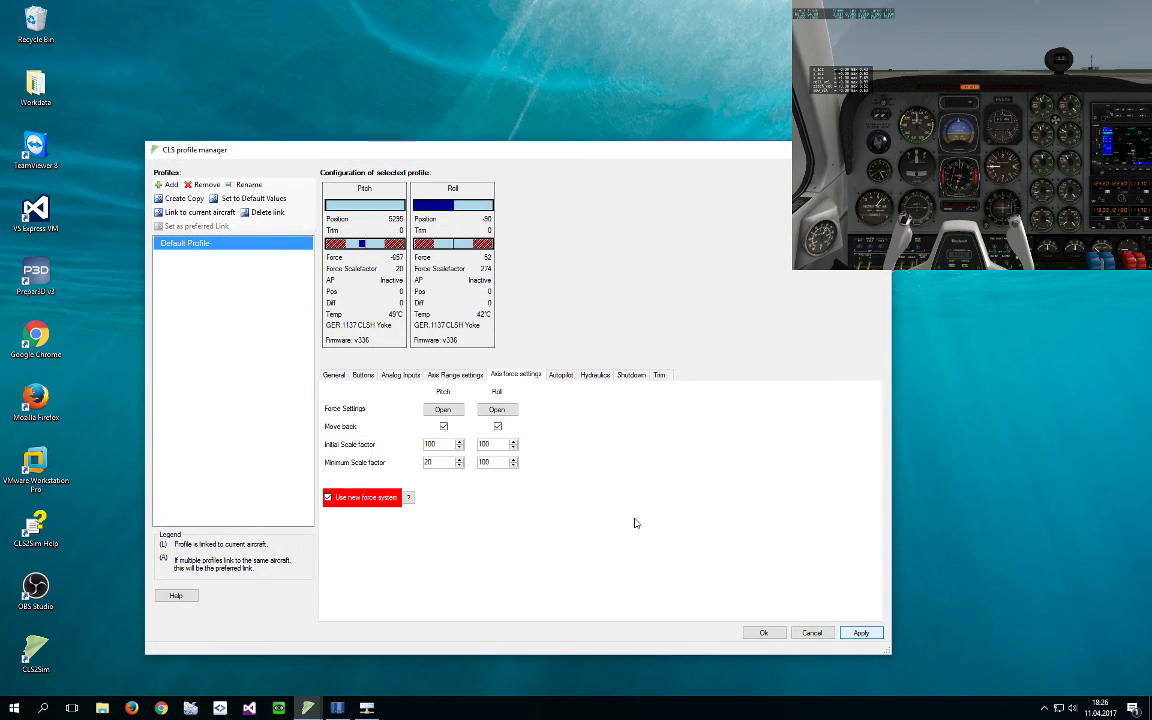